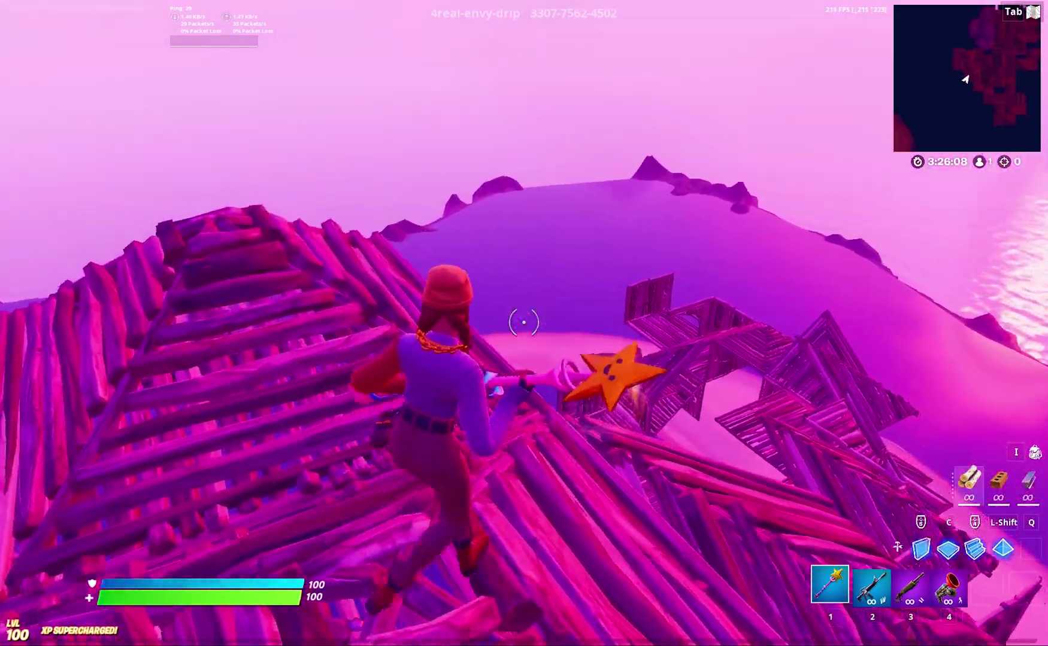
pyautogui.click(523, 323)
pyautogui.press('c')
pyautogui.click(523, 322)
pyautogui.press('space')
pyautogui.click(524, 323)
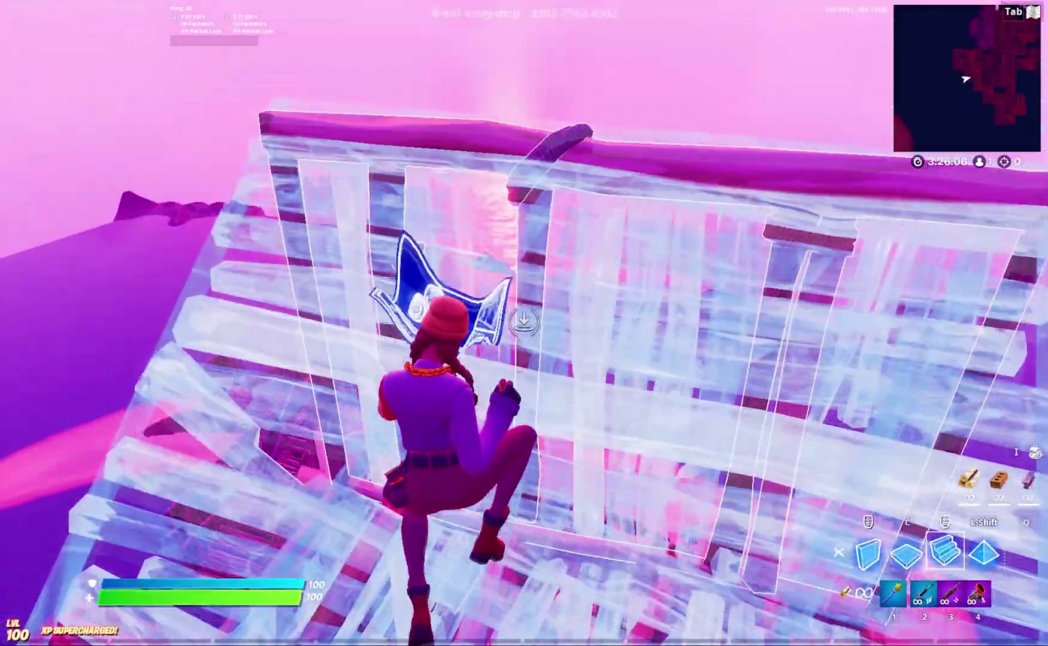
pyautogui.press('1')
pyautogui.press('shift')
pyautogui.click(523, 323)
pyautogui.click(523, 323)
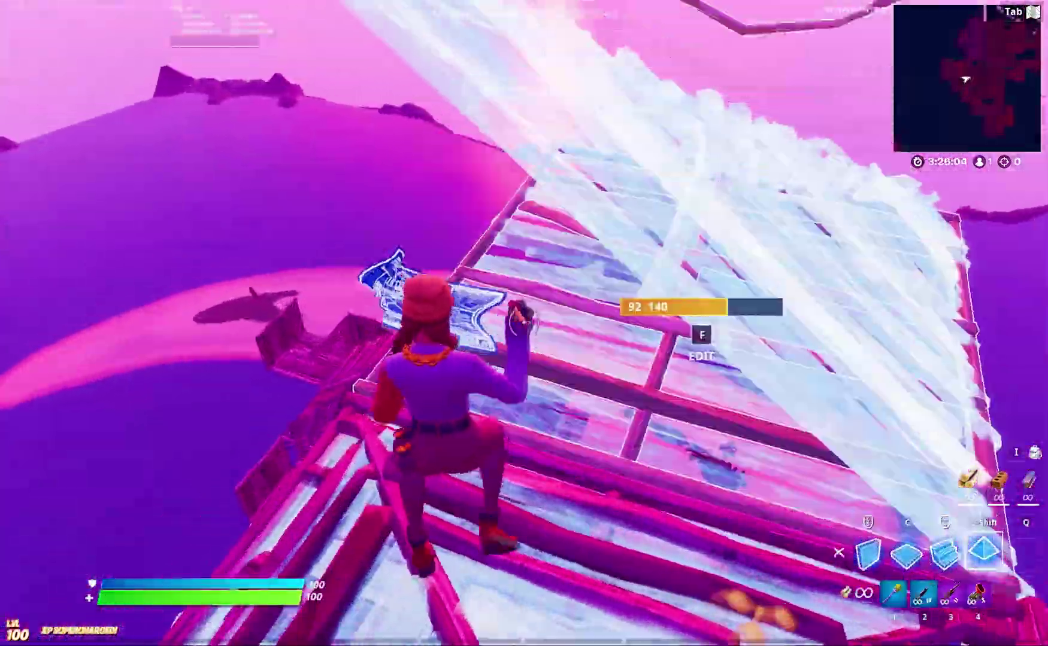
pyautogui.click(524, 323)
pyautogui.press('shift')
pyautogui.click(524, 323)
pyautogui.press('f')
pyautogui.press('f')
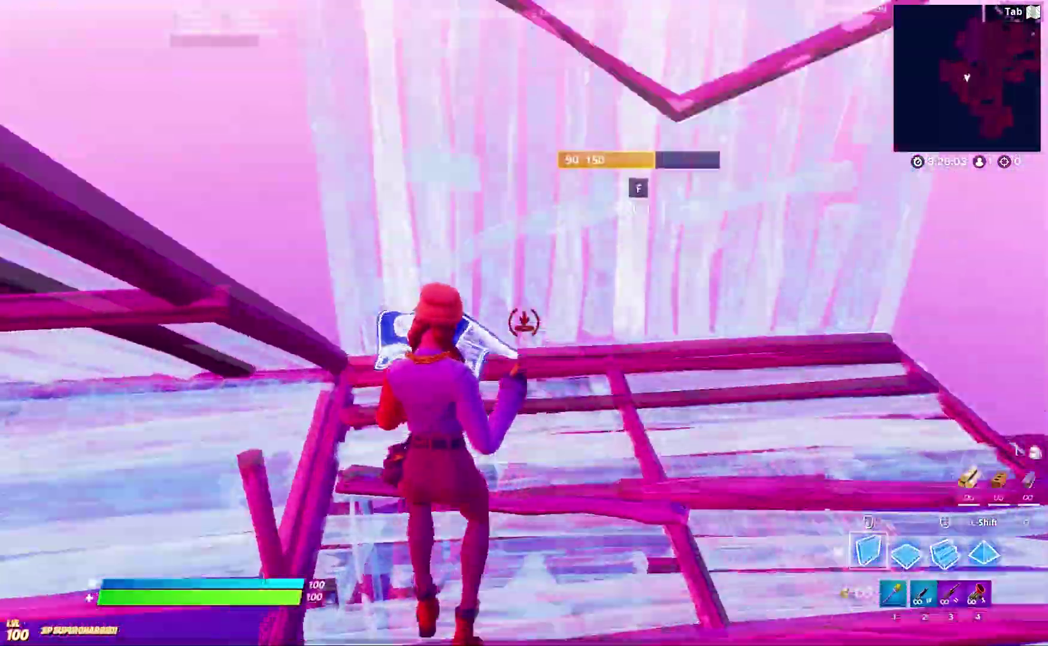
pyautogui.click(524, 323)
pyautogui.press('space')
pyautogui.click(524, 323)
pyautogui.press('c')
pyautogui.click(524, 323)
pyautogui.press('f')
pyautogui.click(524, 323)
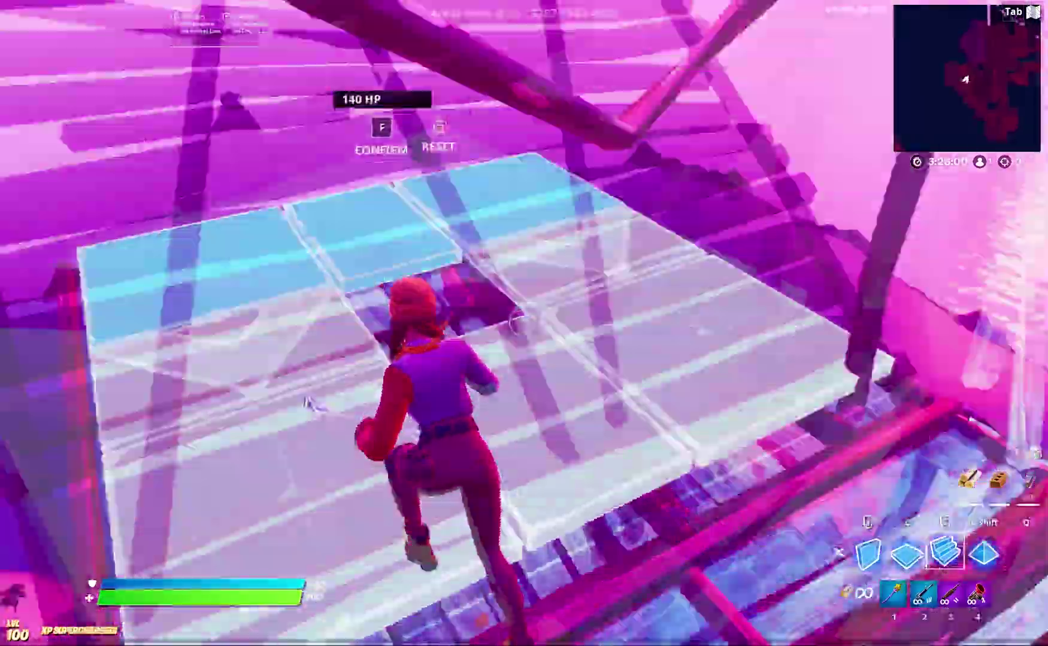
pyautogui.press('f')
pyautogui.press('f')
pyautogui.click(524, 322)
pyautogui.press('f')
pyautogui.press('1')
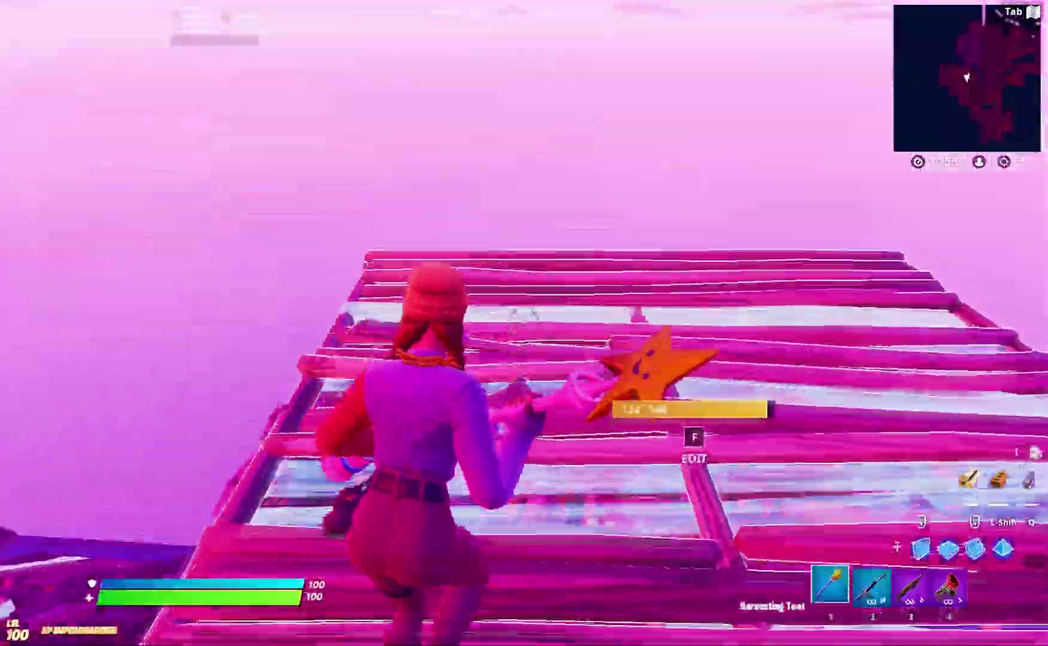
pyautogui.click(524, 322)
pyautogui.press('space')
pyautogui.click(524, 322)
pyautogui.press('c')
pyautogui.click(524, 323)
pyautogui.click(524, 323)
pyautogui.press('f')
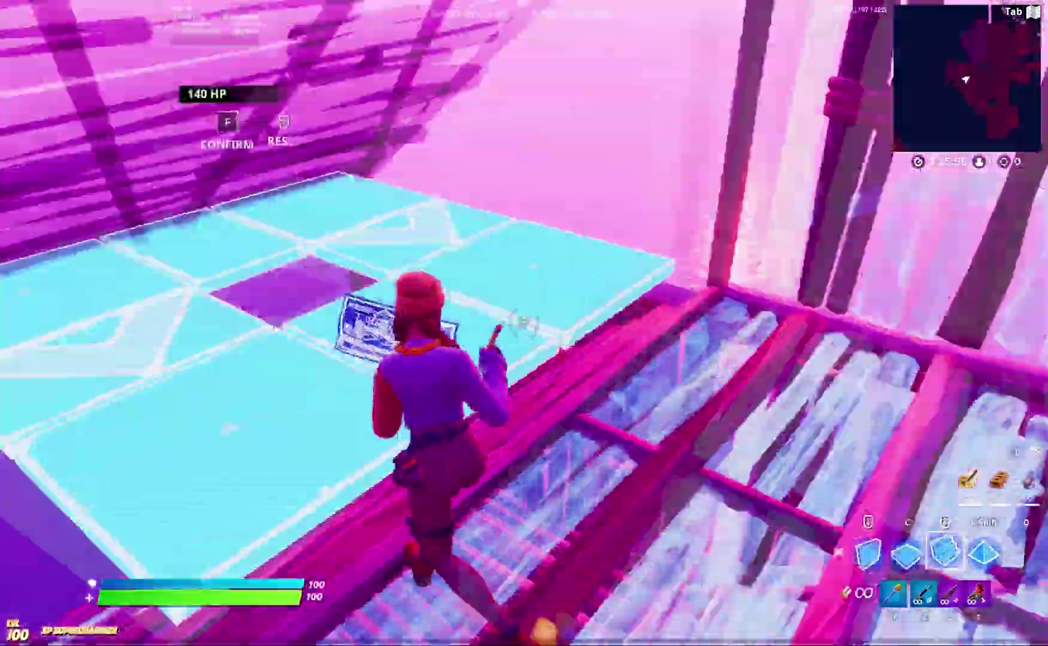
pyautogui.press('f')
pyautogui.press('1')
pyautogui.click(524, 323)
pyautogui.click(524, 323)
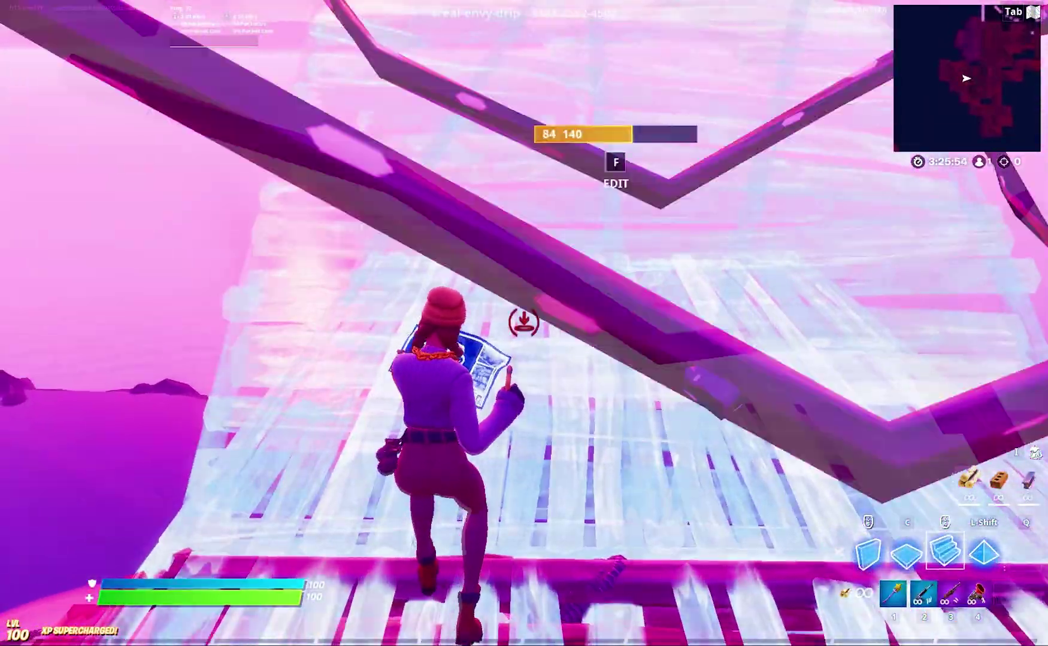
pyautogui.press('1')
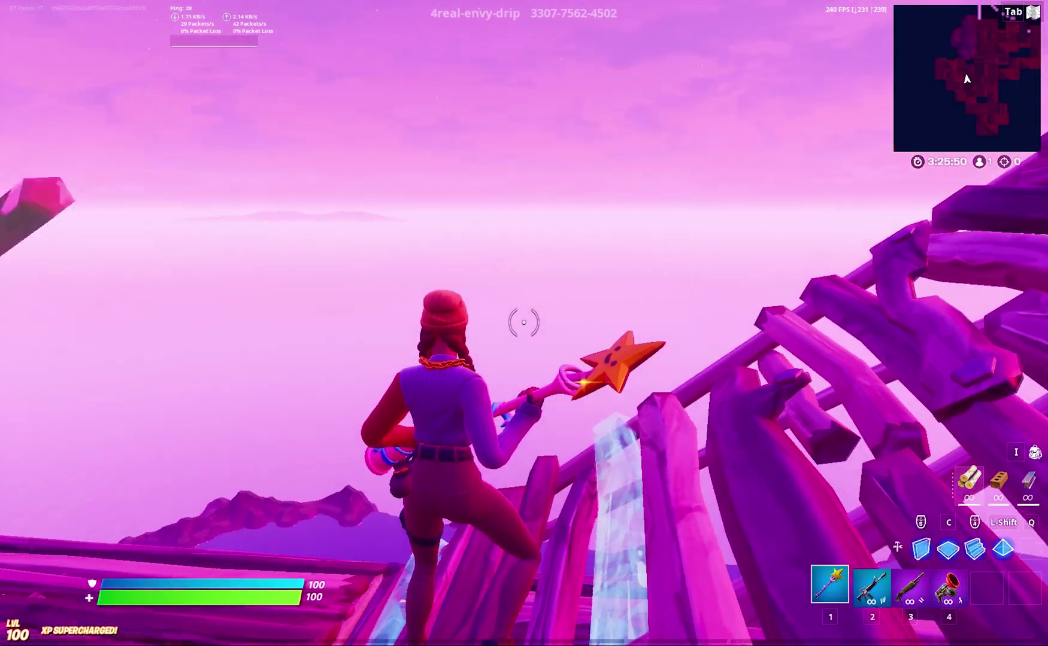
# Switch from Fortnite to ExitLag, view the account and tools pages, and return to the Fortnite route settings.
pyautogui.press('Escape')
pyautogui.click(998, 6)
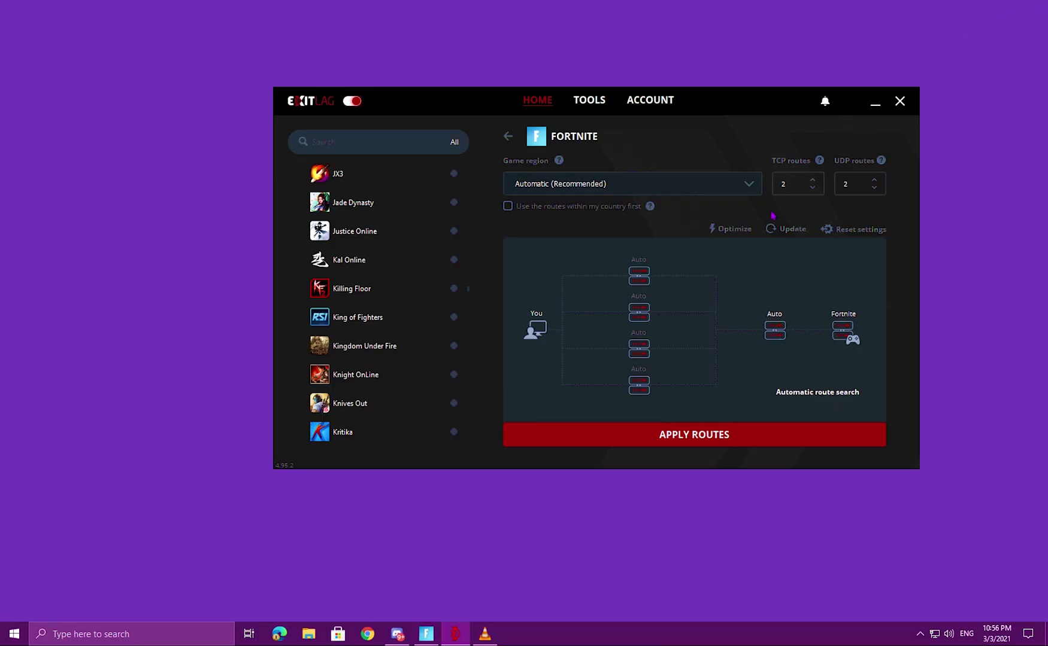
pyautogui.click(648, 106)
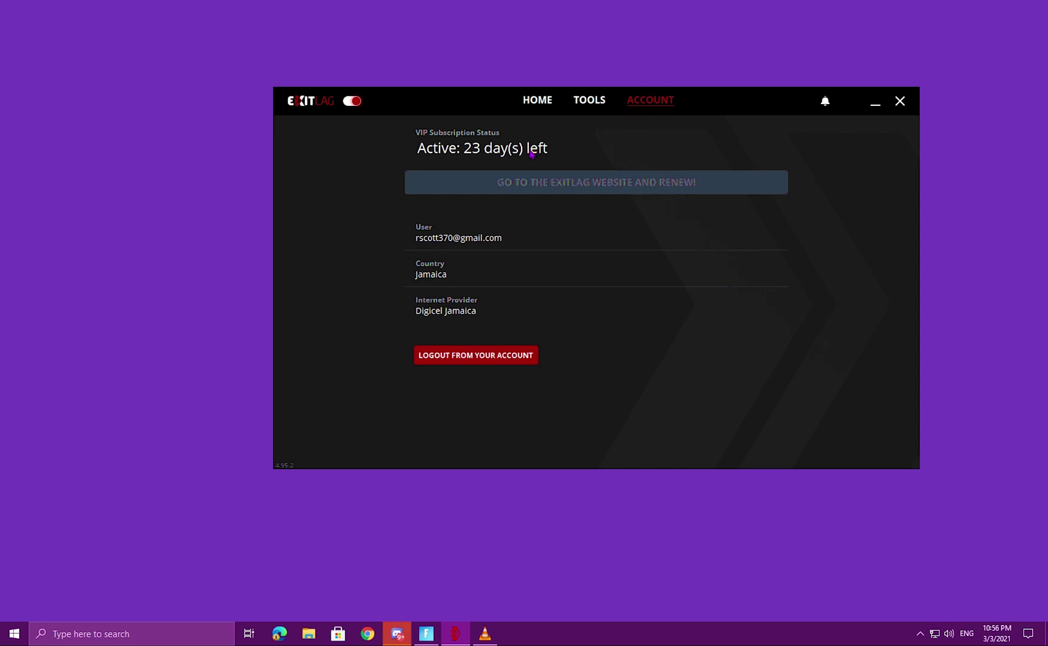
pyautogui.click(586, 110)
pyautogui.click(537, 103)
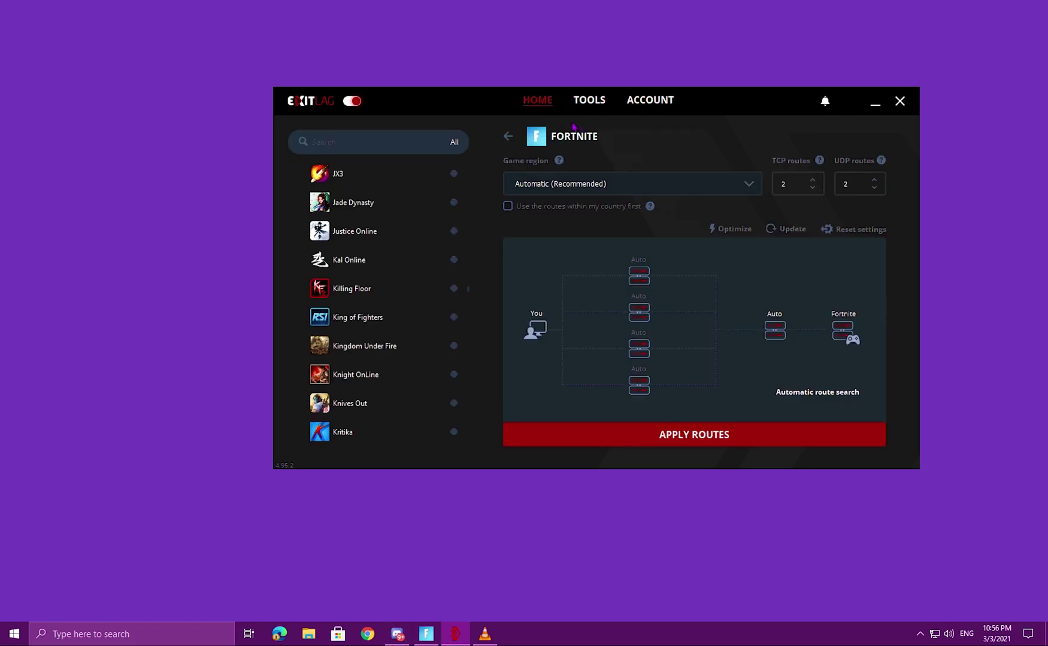
# Turn ExitLag off, accept closing the proxied applications' network connections, and switch back to the Fortnite match.
pyautogui.click(359, 106)
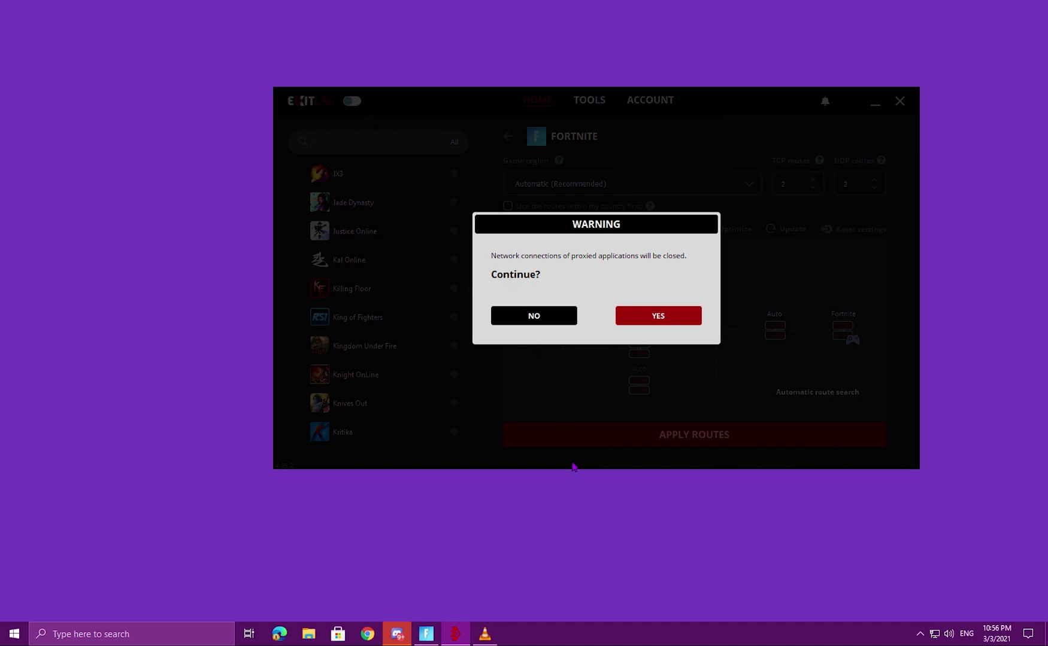
pyautogui.click(662, 319)
pyautogui.click(425, 634)
pyautogui.press('Escape')
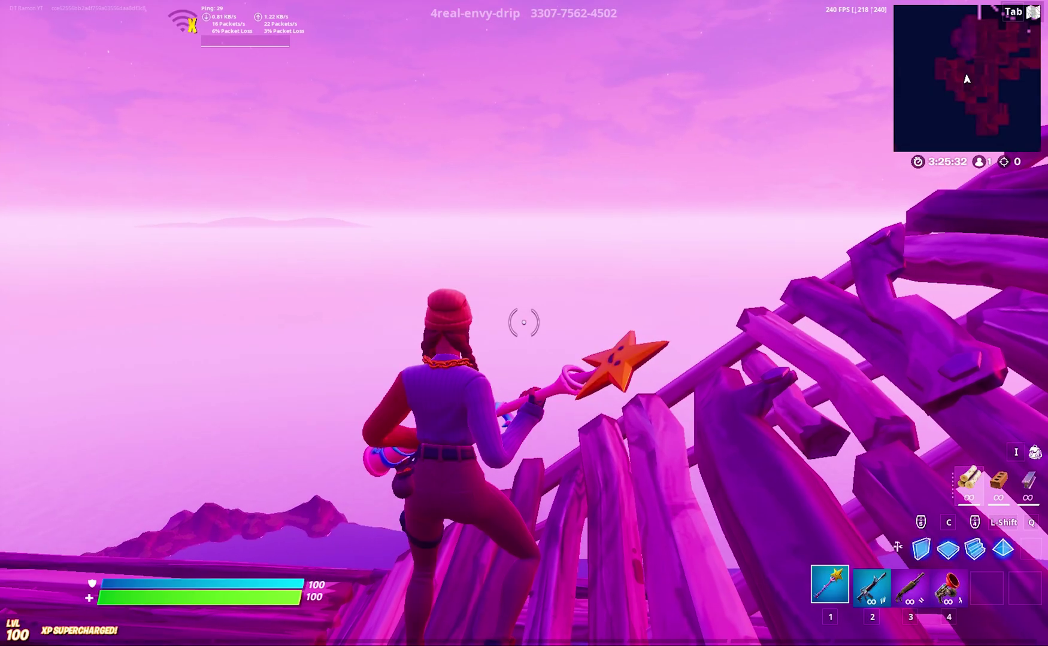
# Move the character around briefly while examining the in-game ping and packet loss statistics.
pyautogui.press('space')
pyautogui.press('d')
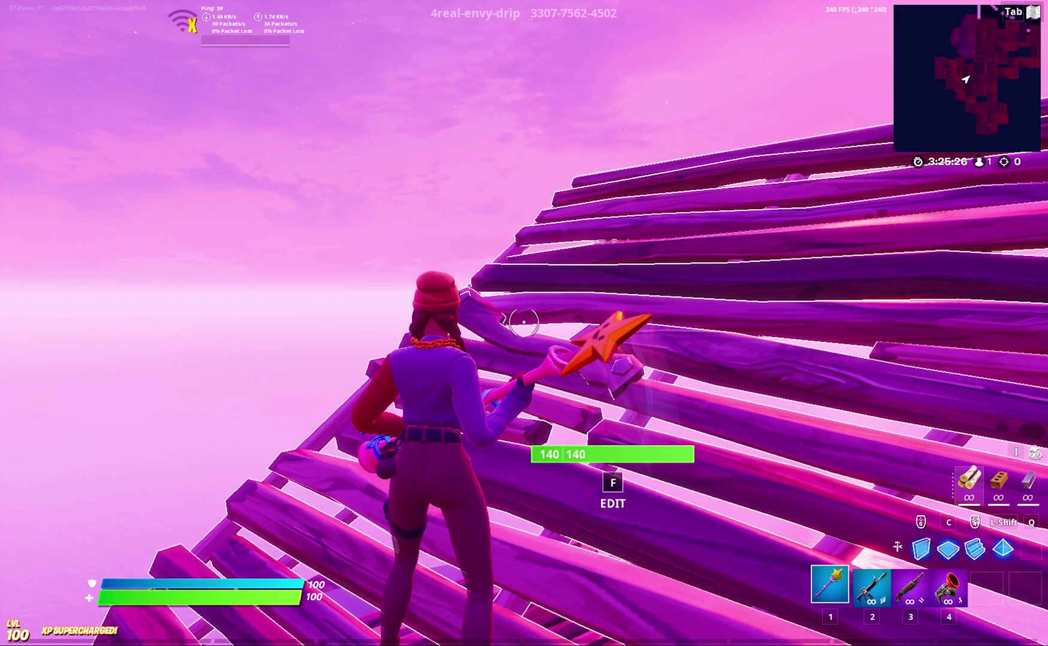
pyautogui.press('w')
pyautogui.press('w')
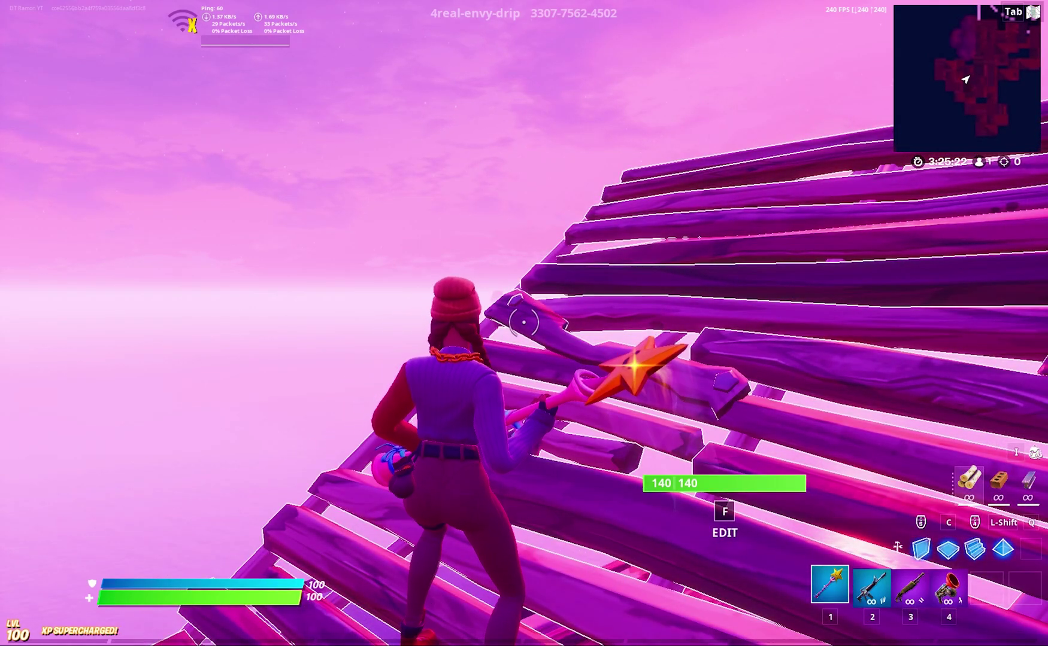
# Switch from Fortnite to the desktop and quit Discord completely, including its background process.
pyautogui.press('Escape')
pyautogui.click(998, 6)
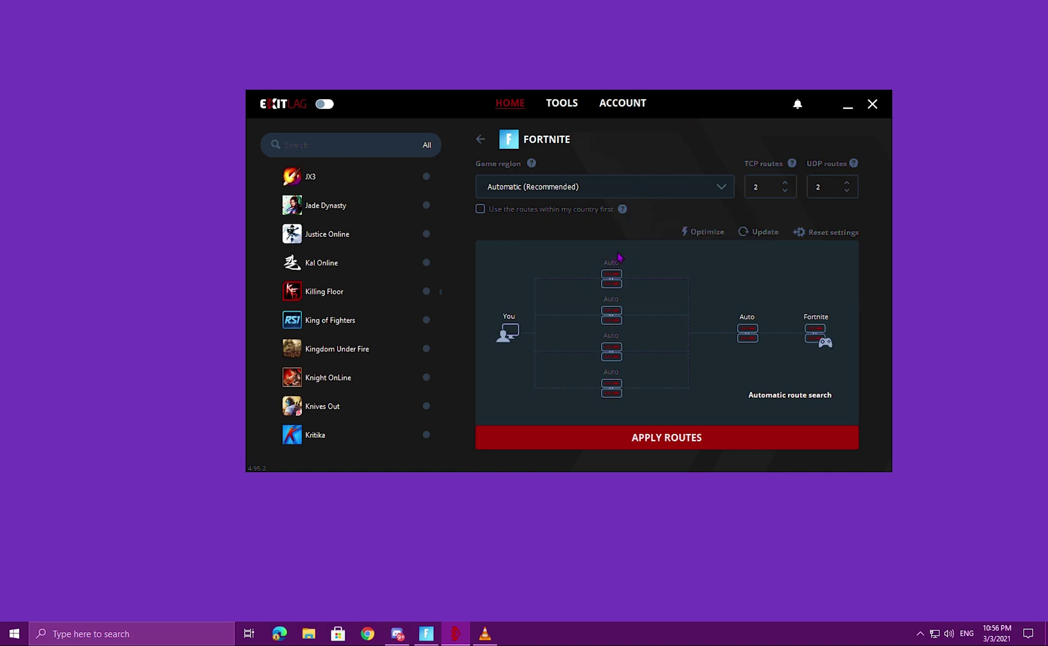
pyautogui.click(397, 628)
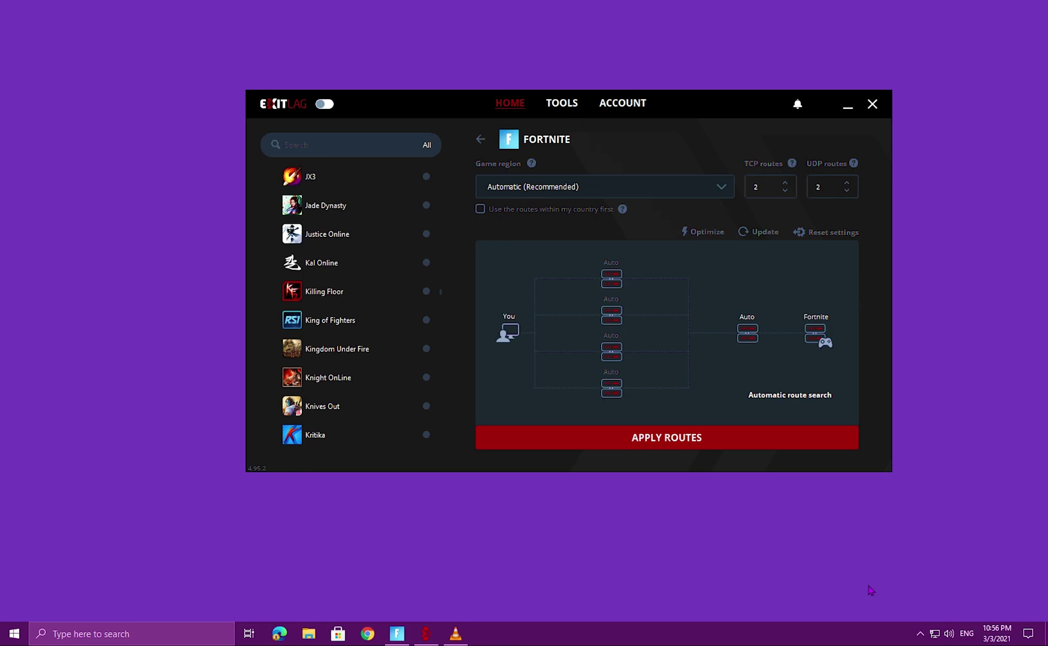
pyautogui.click(919, 634)
pyautogui.rightClick(944, 587)
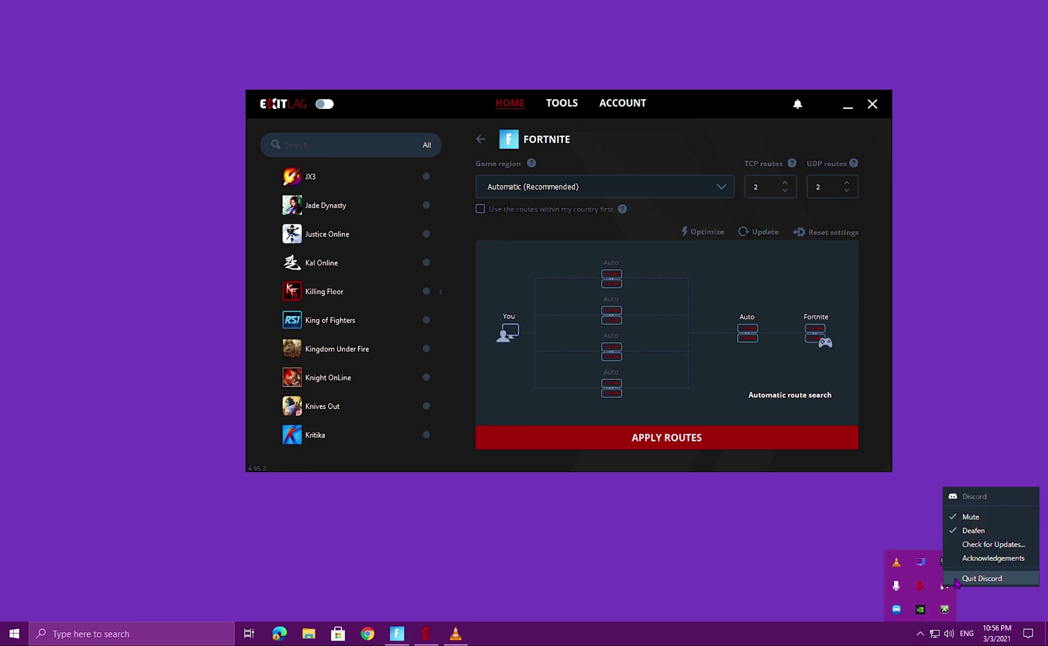
pyautogui.click(958, 579)
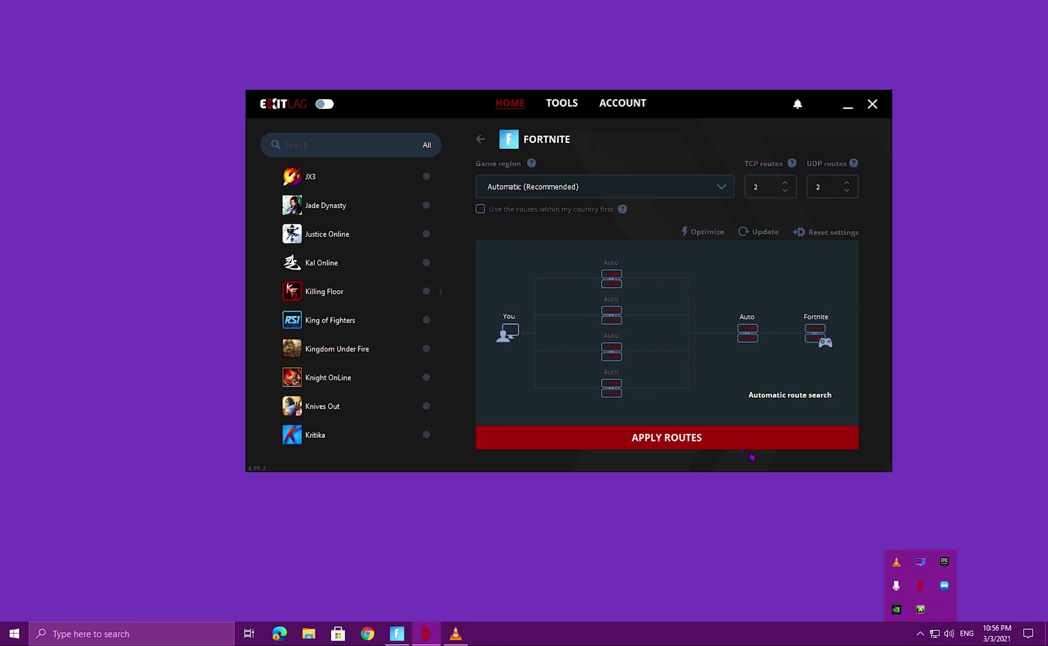
pyautogui.click(694, 131)
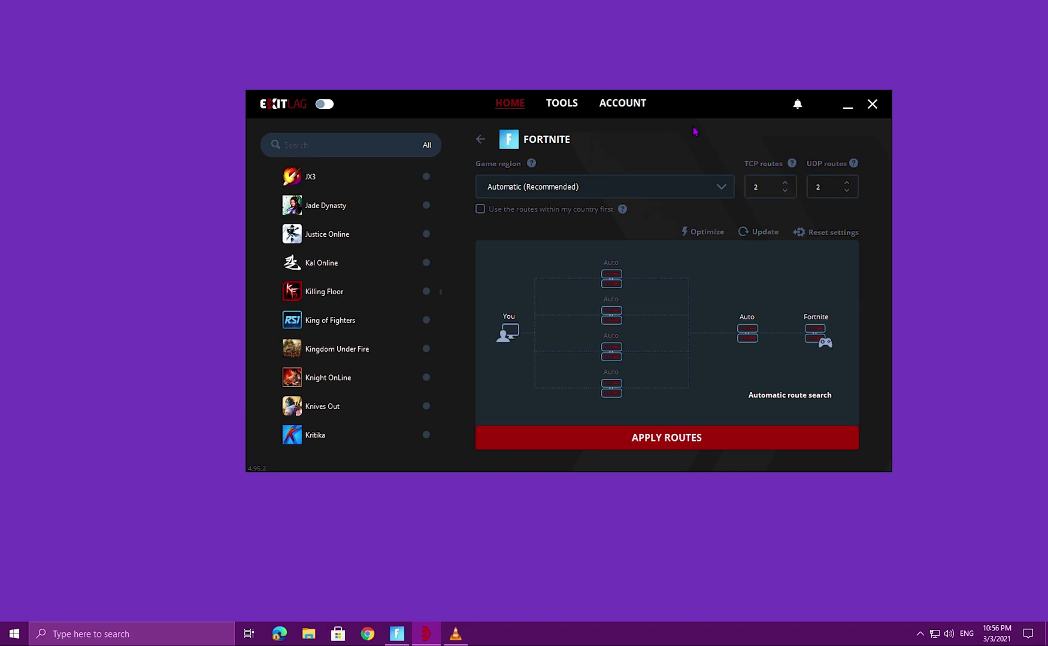
# Examine ExitLag's account page and its General, FPS Boost, Traffic Shaper, Multi Internet and Diagnostics settings.
pyautogui.click(625, 108)
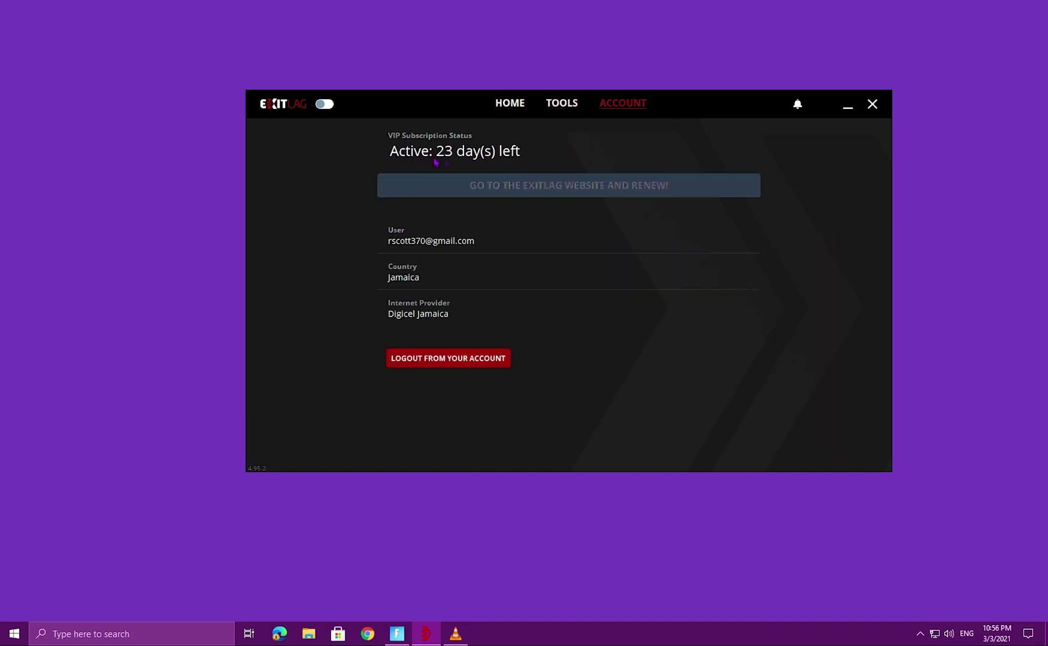
pyautogui.click(579, 109)
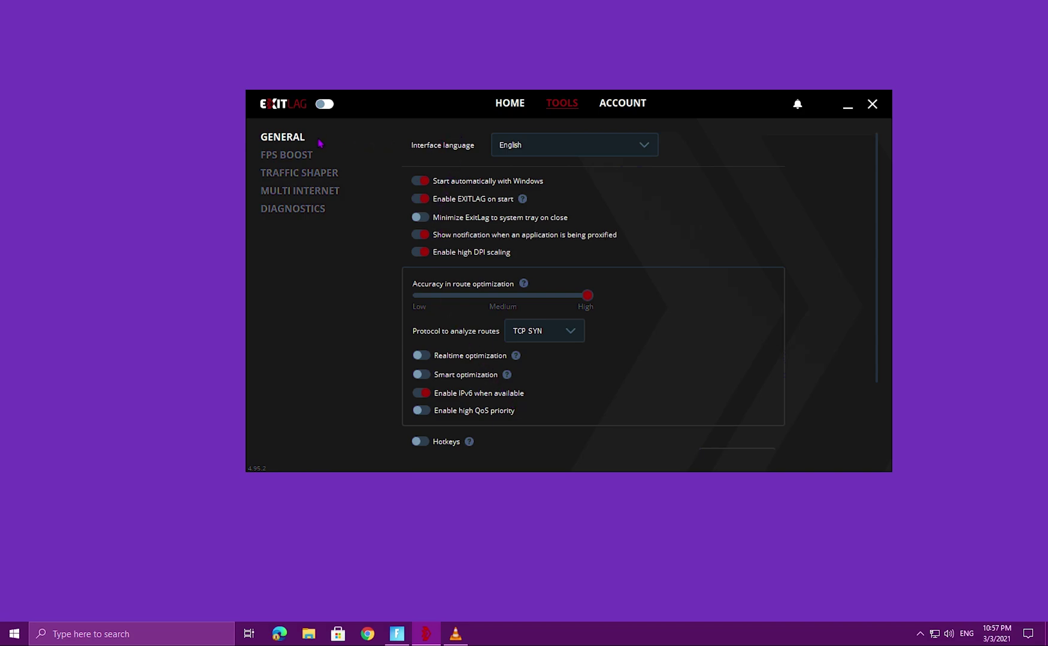
pyautogui.click(309, 159)
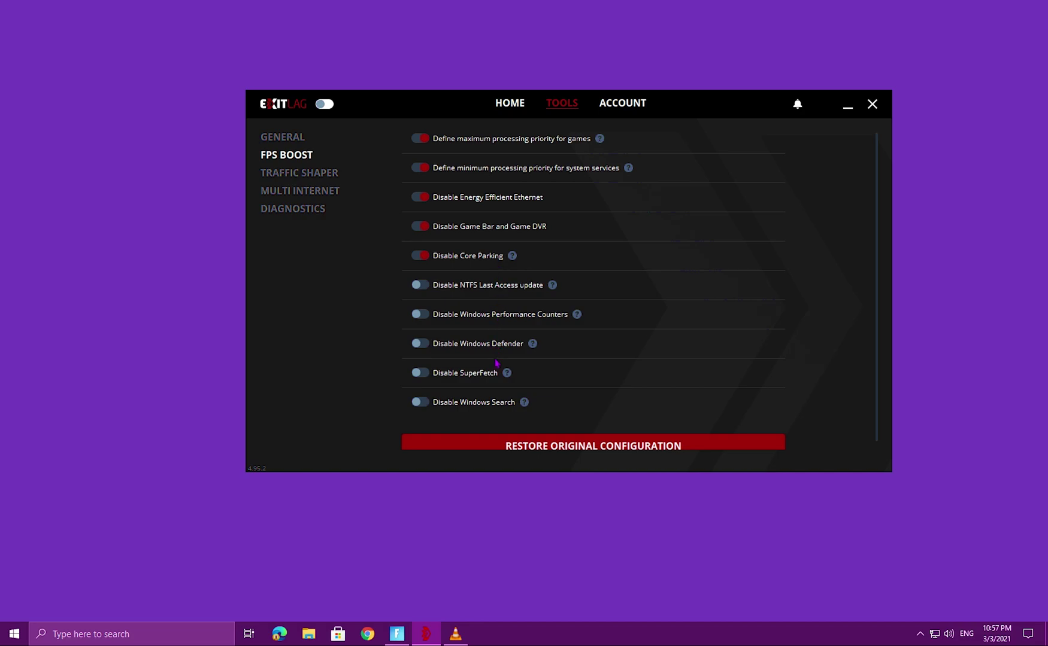
pyautogui.click(281, 173)
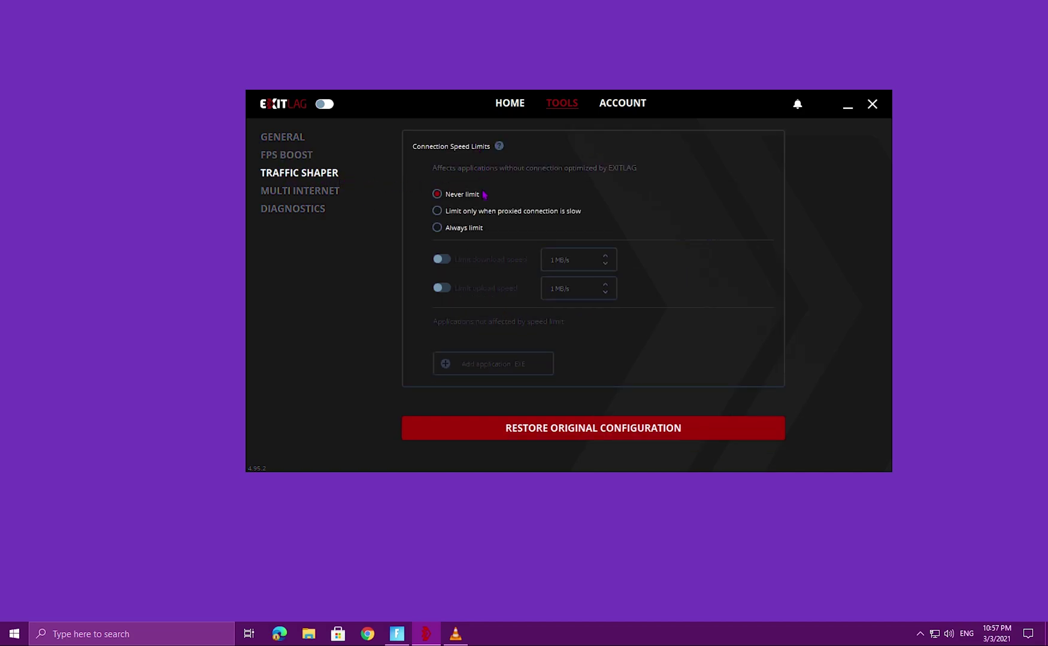
pyautogui.click(293, 190)
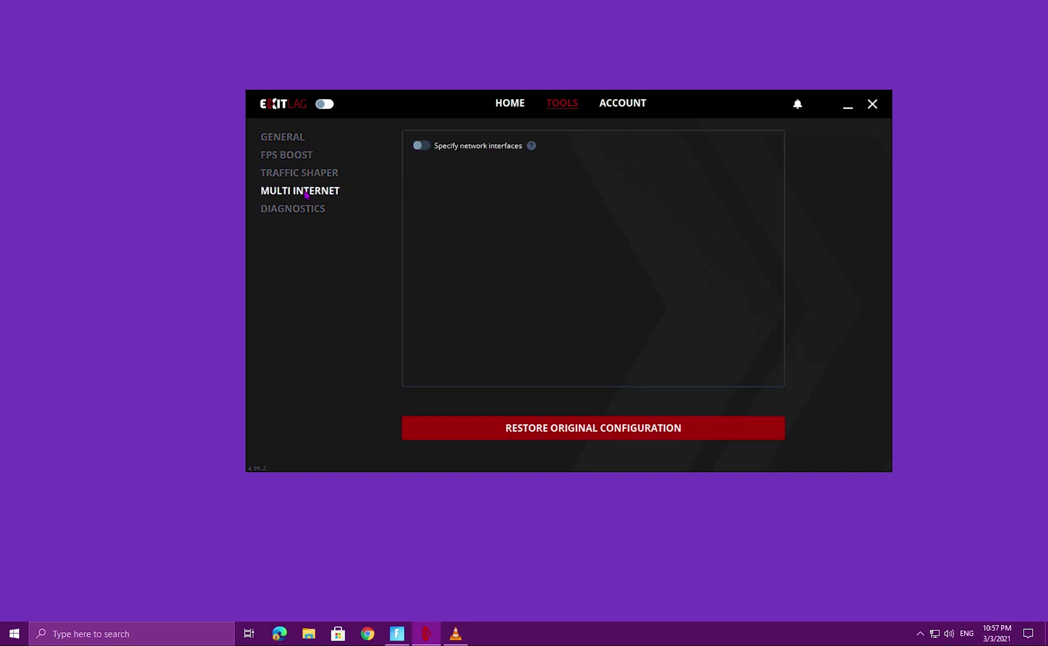
pyautogui.click(304, 209)
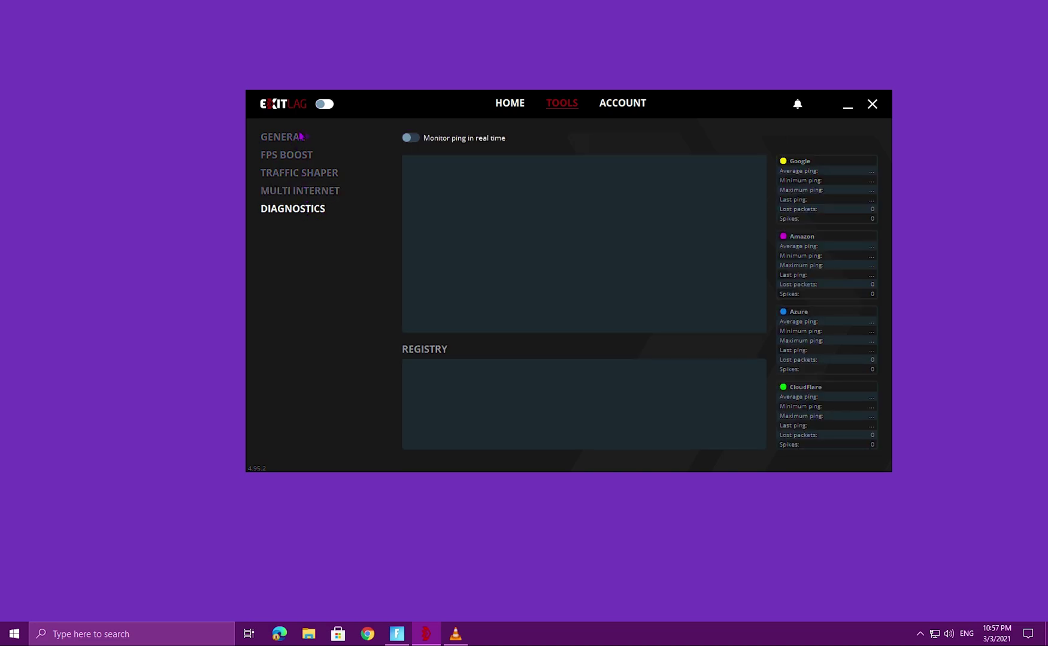
pyautogui.click(310, 193)
pyautogui.click(299, 209)
pyautogui.click(288, 139)
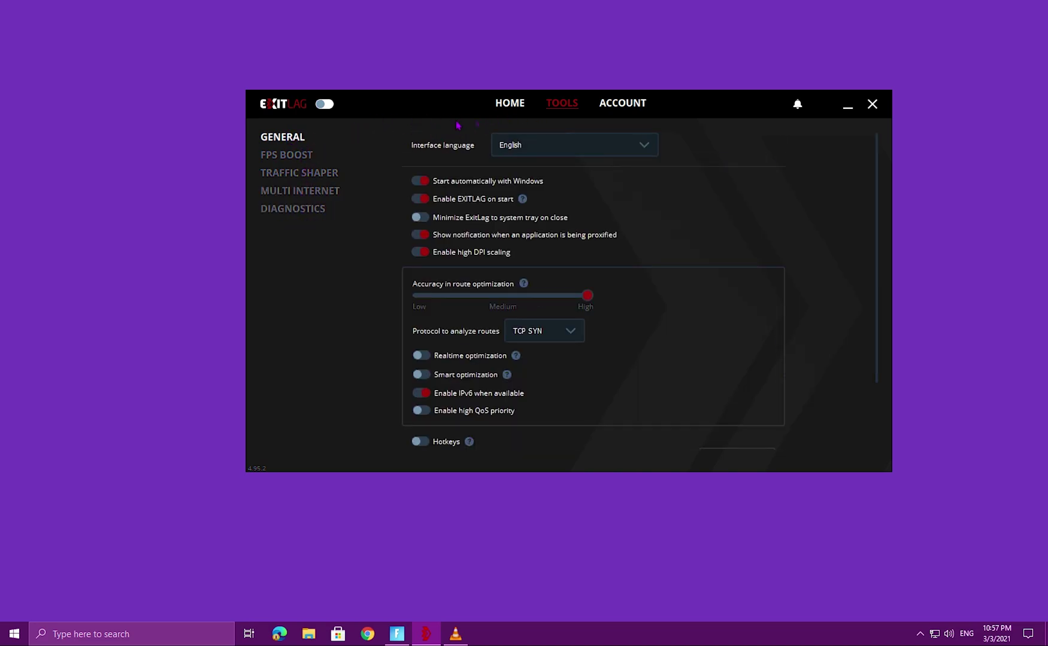
# Return to the home page, search the game list for "fortnnit", and clear the search text.
pyautogui.click(515, 114)
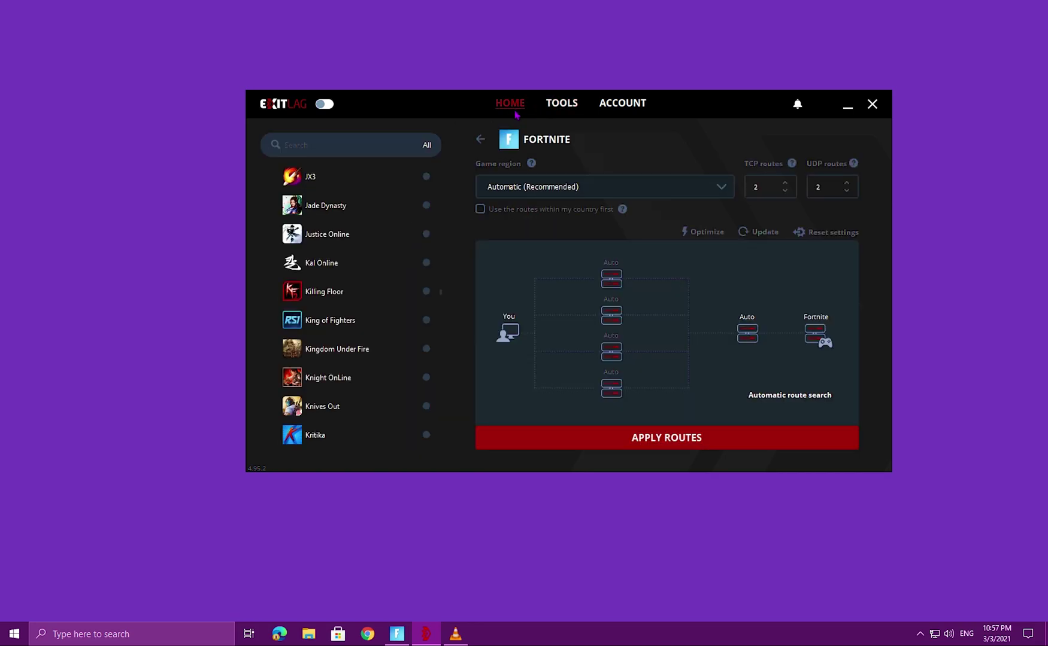
pyautogui.click(369, 149)
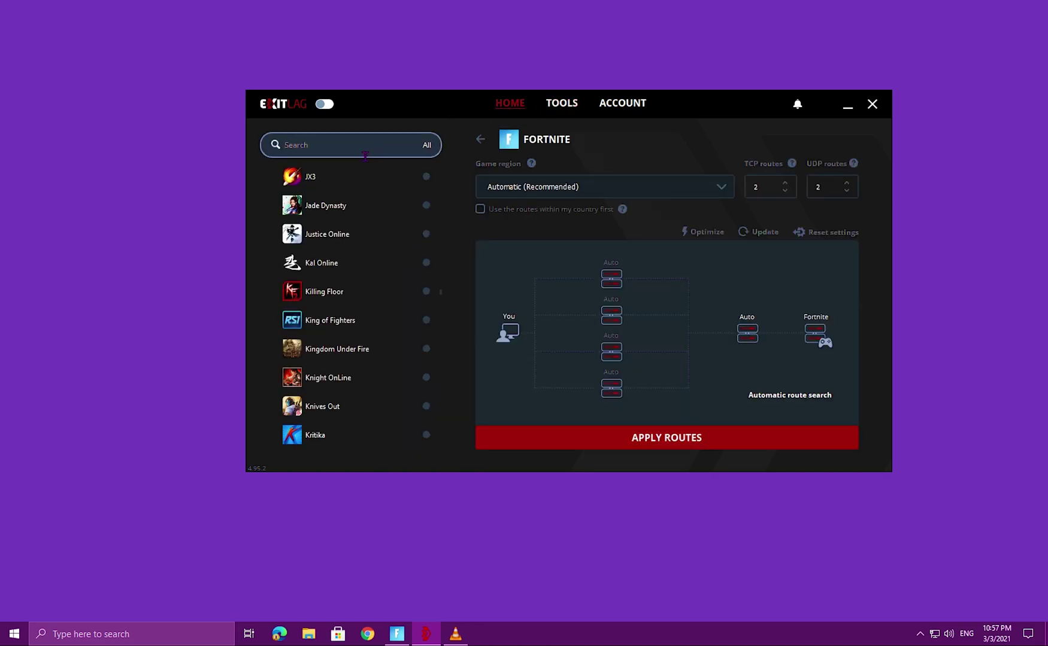
pyautogui.write('fortnnit')
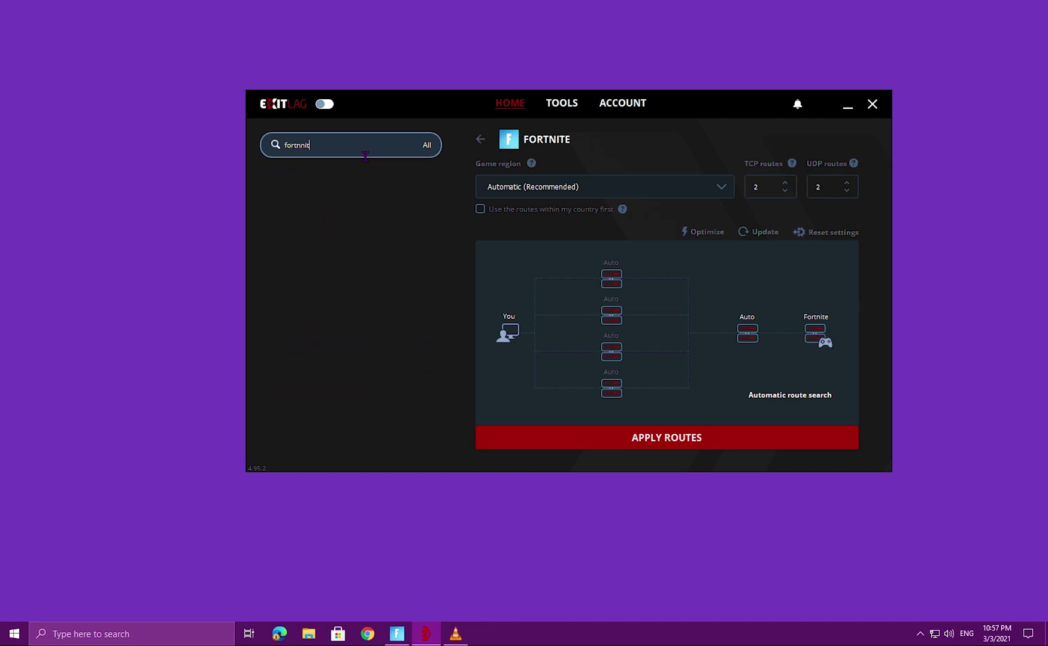
pyautogui.press('BackSpace')
pyautogui.press('BackSpace')
pyautogui.press('BackSpace')
pyautogui.press('BackSpace')
pyautogui.press('BackSpace')
pyautogui.press('BackSpace')
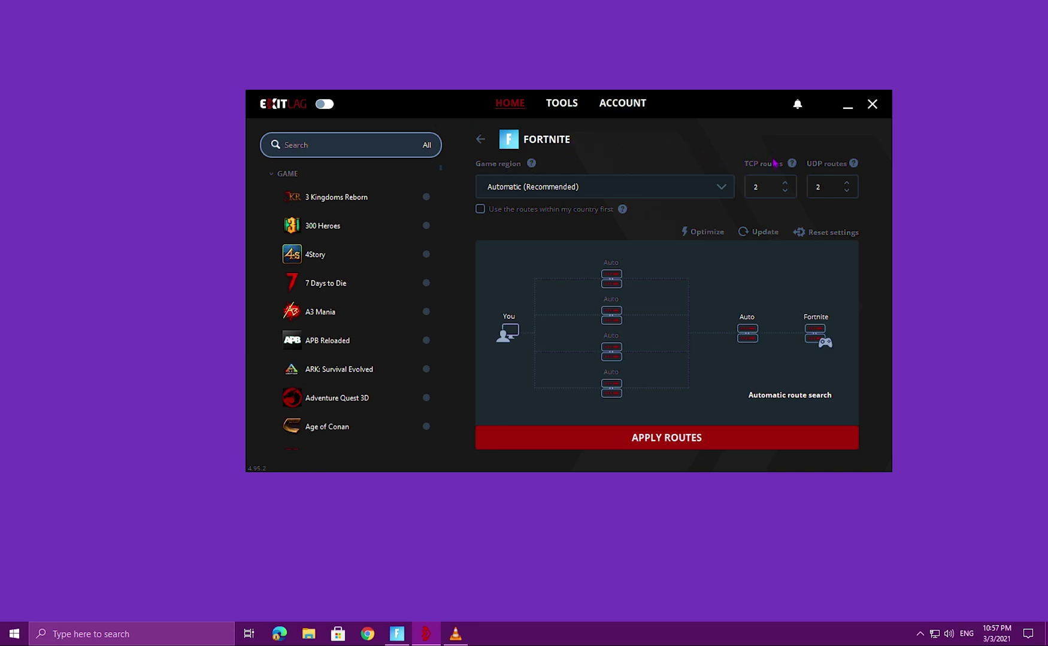
# Examine the TCP routes and UDP routes values in Fortnite's route settings.
pyautogui.doubleClick(764, 191)
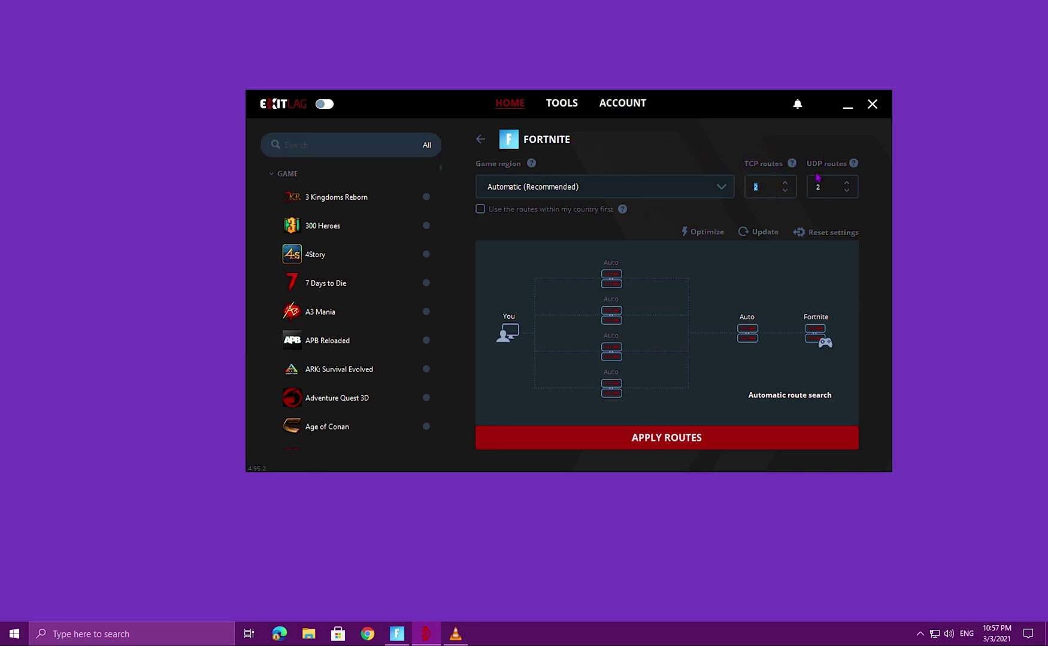
pyautogui.press('Tab')
pyautogui.doubleClick(770, 192)
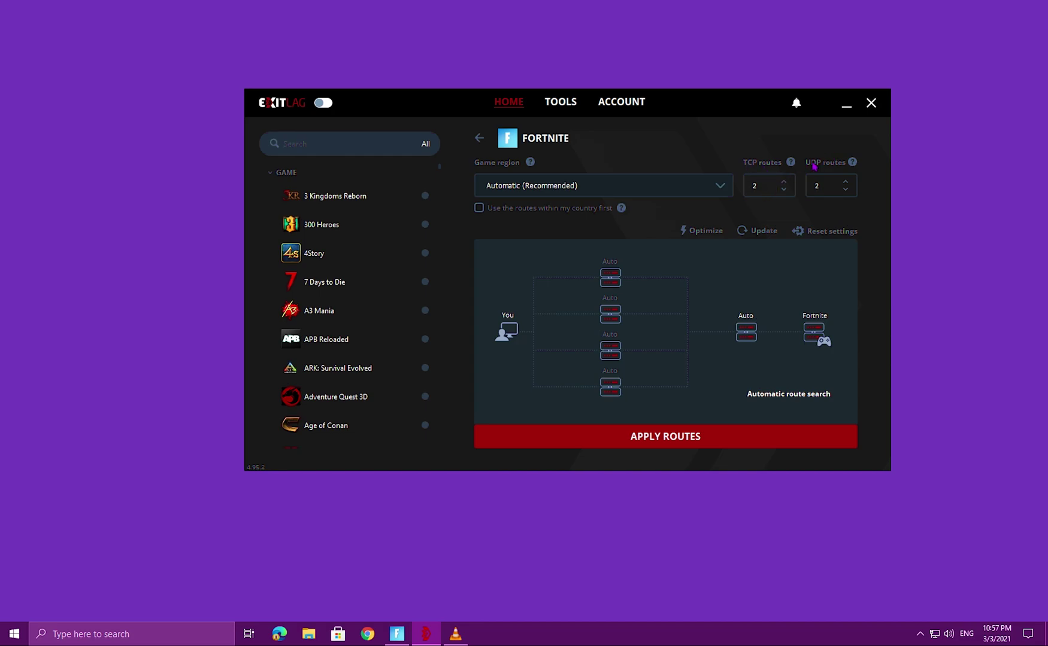
pyautogui.click(833, 197)
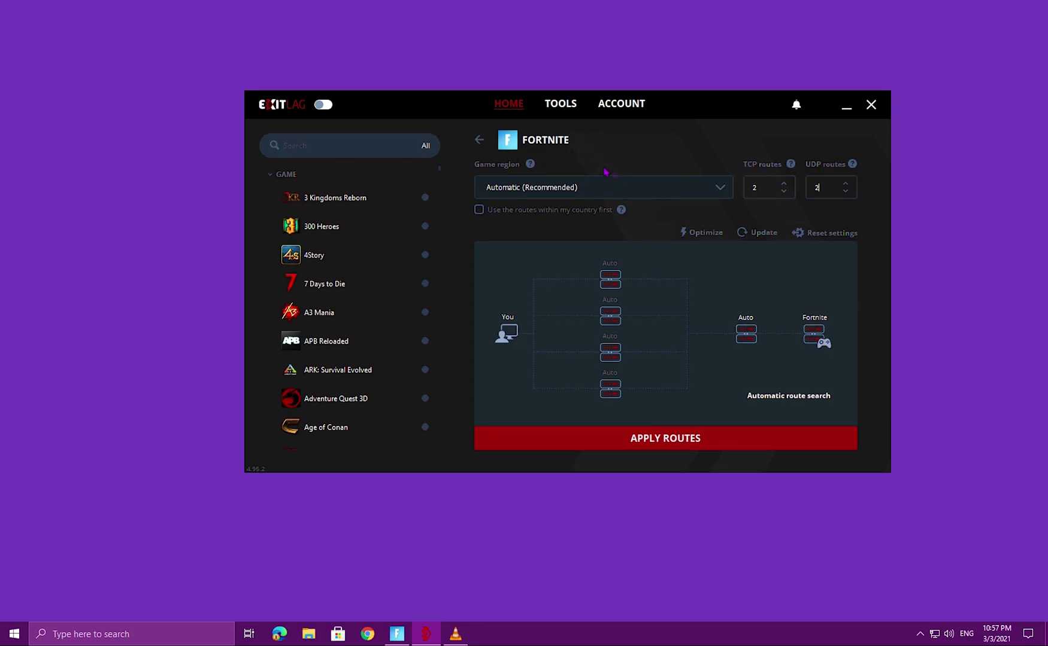
# Examine the server locations in Fortnite's game region list, close it without choosing one, and reposition the ExitLag window.
pyautogui.click(613, 193)
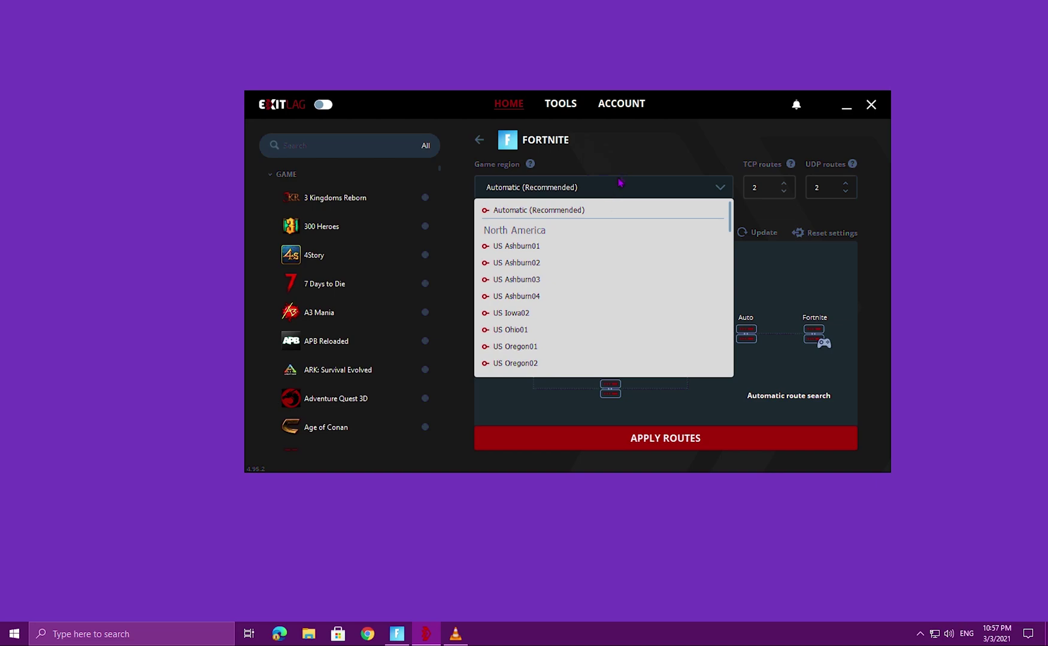
pyautogui.click(620, 183)
pyautogui.click(601, 189)
pyautogui.scroll(-1, 536, 255)
pyautogui.scroll(1, 596, 214)
pyautogui.click(651, 158)
pyautogui.moveTo(688, 111); pyautogui.dragTo(648, 118)
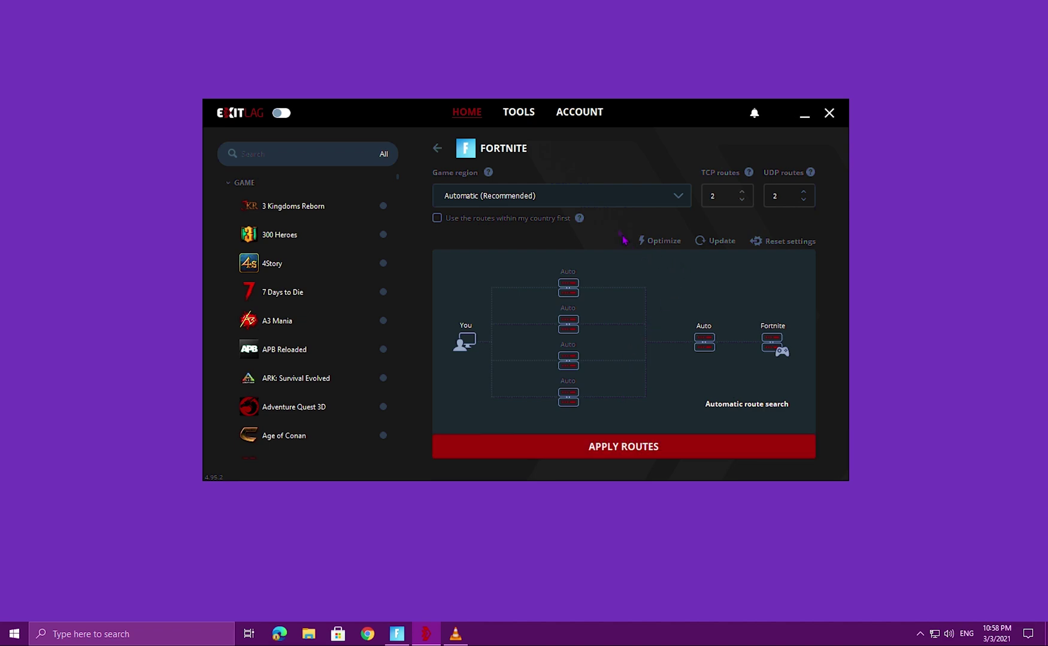
# Minimize the VLC recording, turn ExitLag on over the running Fortnite session, and return to the game.
pyautogui.click(455, 631)
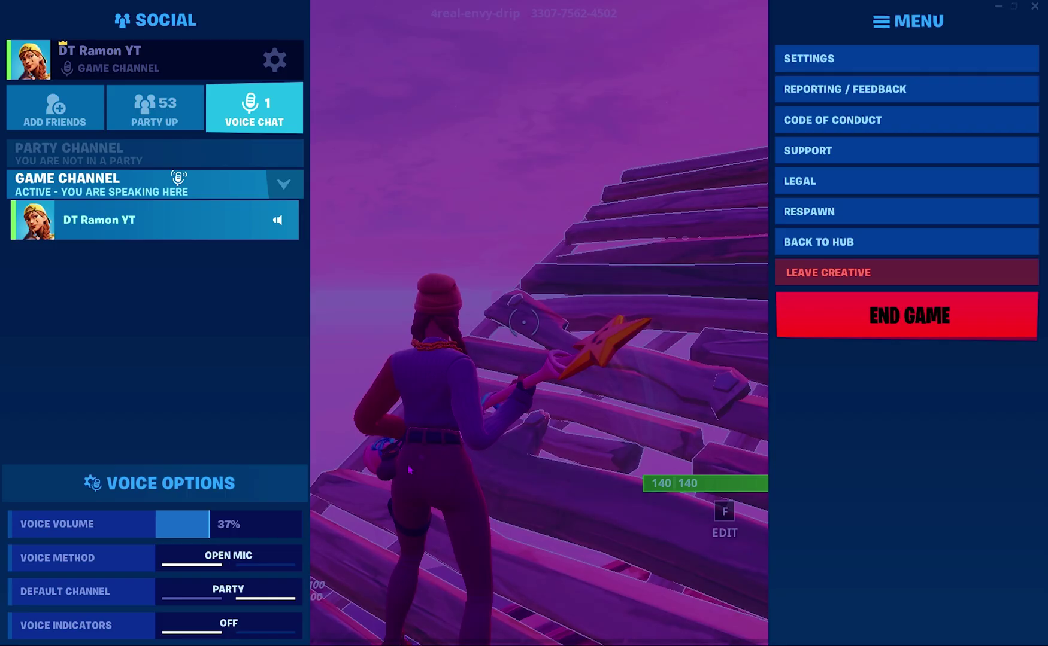
pyautogui.press('Escape')
pyautogui.hotkey('alt', 'Tab')
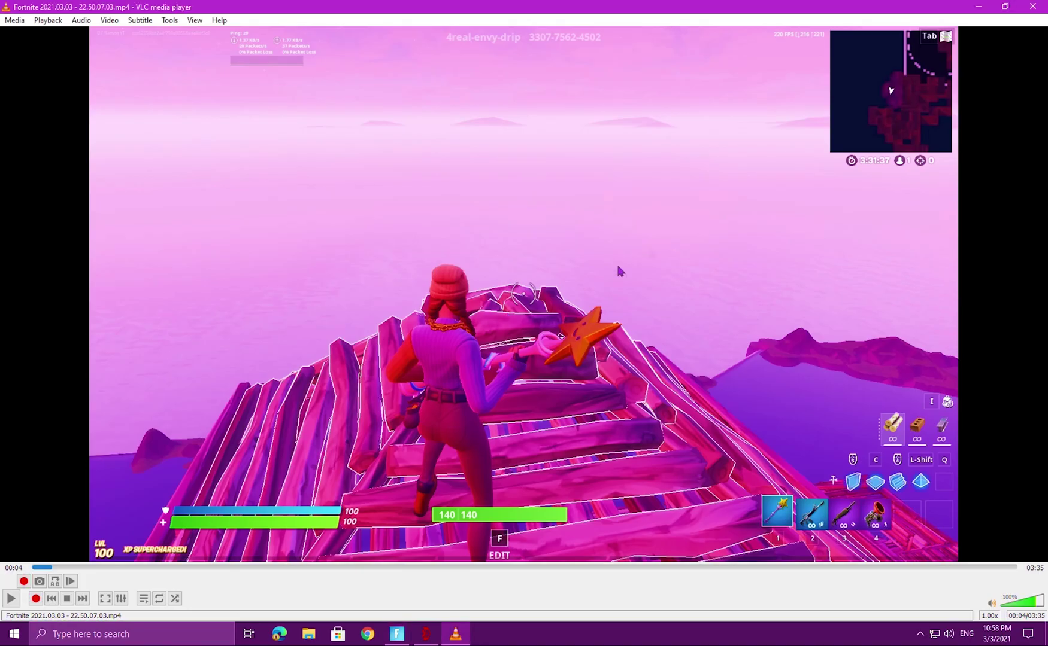
pyautogui.click(978, 6)
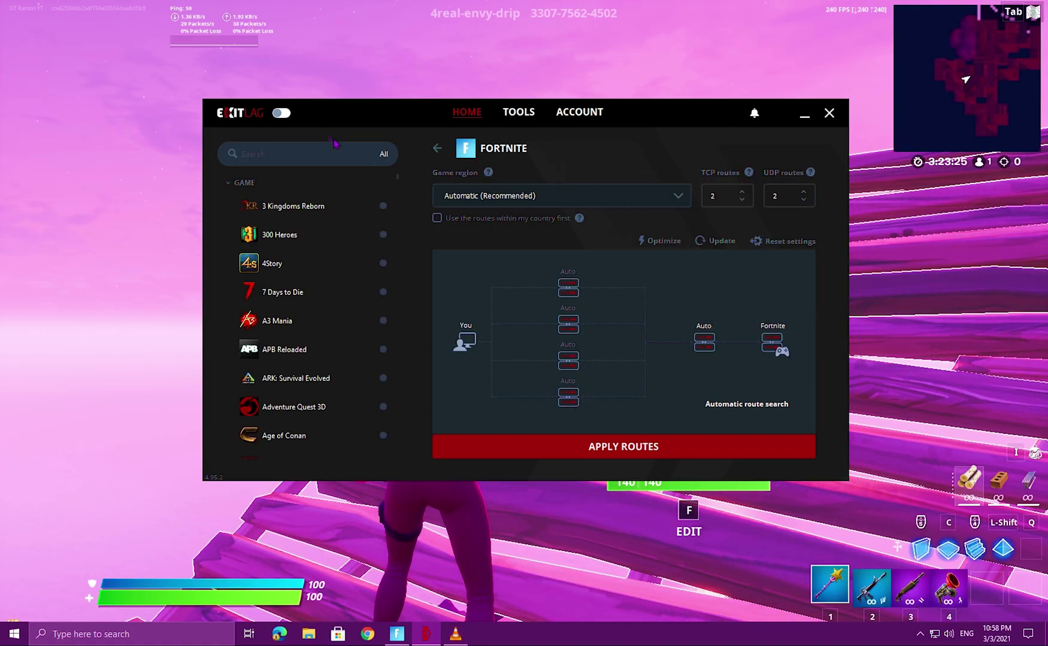
pyautogui.click(279, 113)
pyautogui.hotkey('alt', 'Tab')
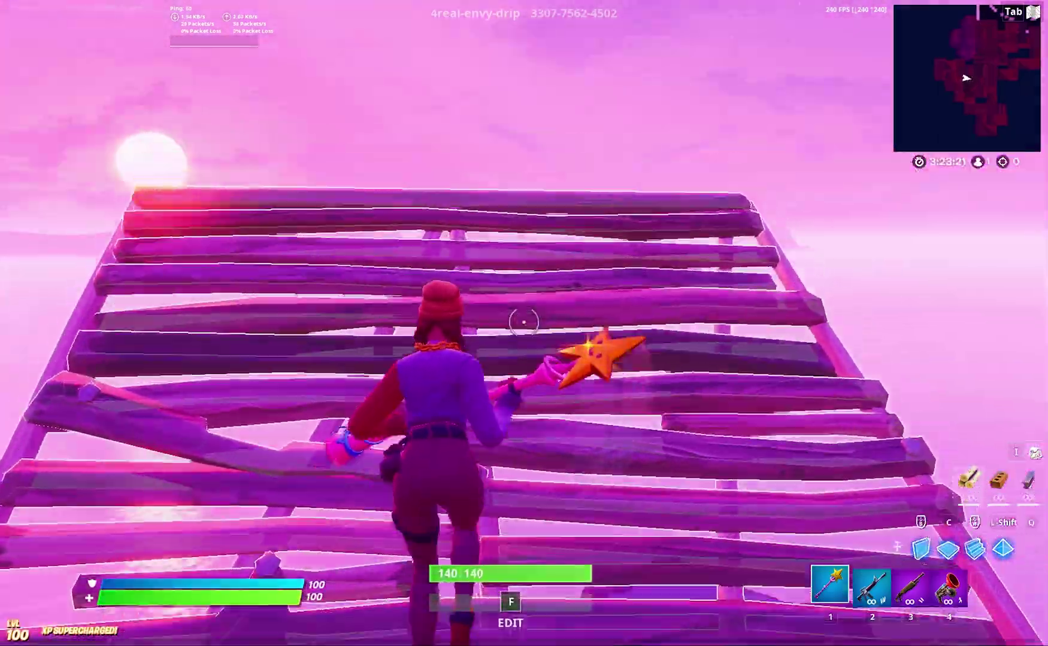
# Build wooden structures around the character and switch back to the harvesting tool between builds to test the game's responsiveness.
pyautogui.press('shift')
pyautogui.click(523, 322)
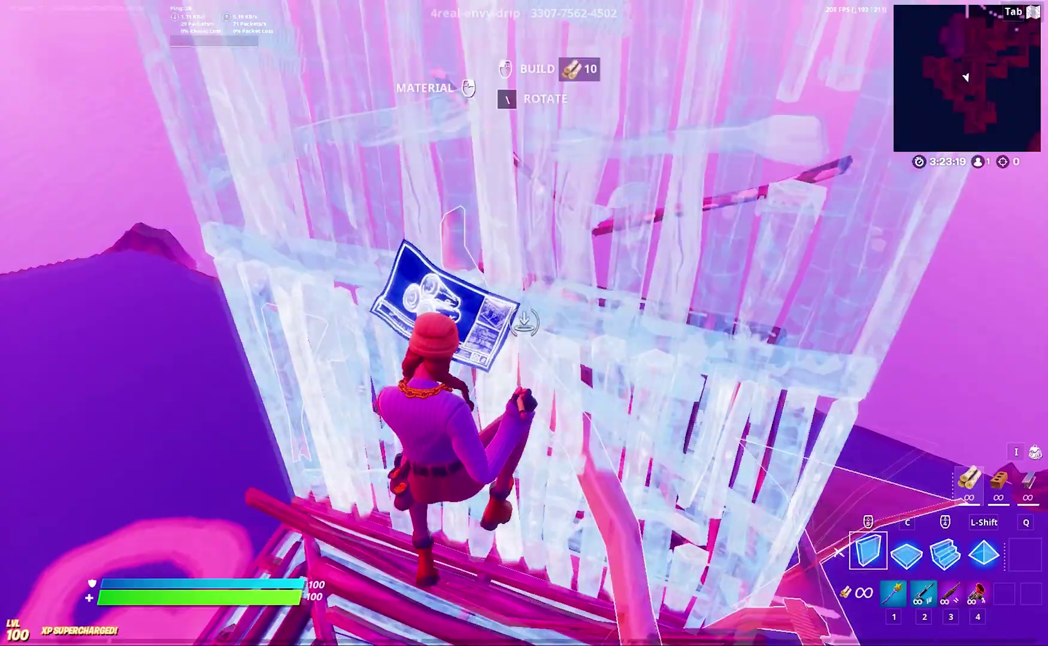
pyautogui.press('shift')
pyautogui.click(524, 323)
pyautogui.press('1')
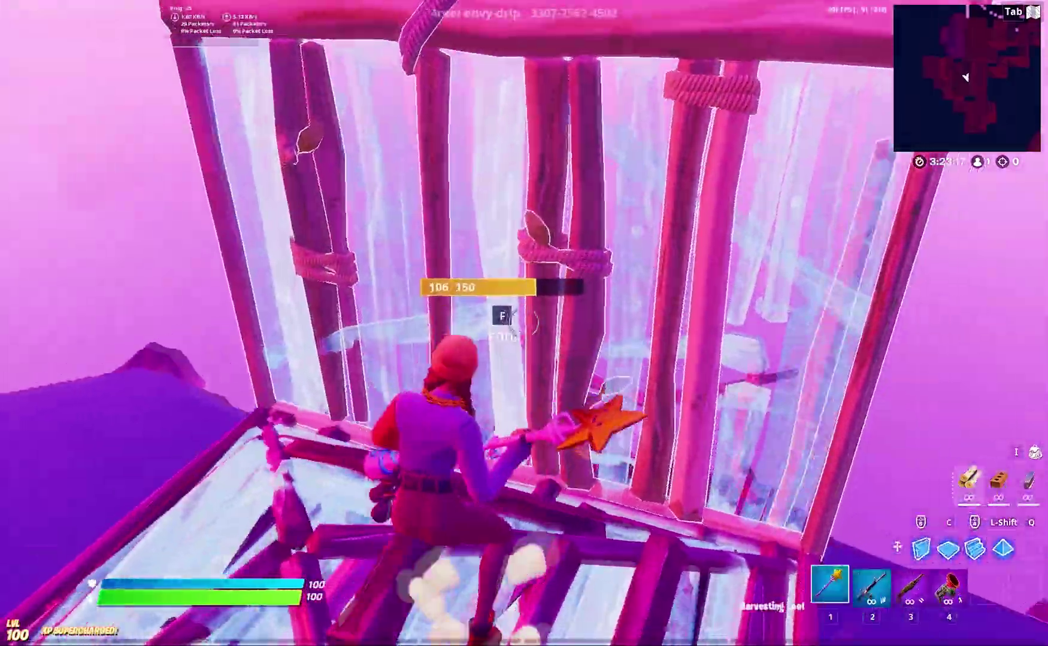
pyautogui.press('c')
pyautogui.press('shift')
pyautogui.click(524, 322)
pyautogui.press('1')
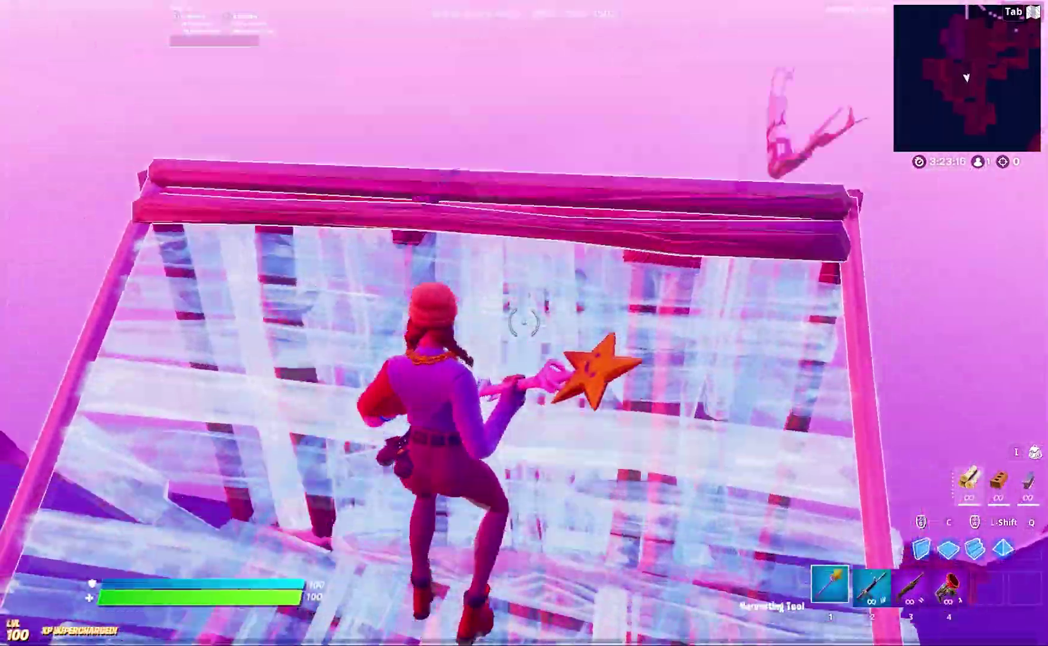
pyautogui.press('shift')
pyautogui.click(524, 322)
pyautogui.press('1')
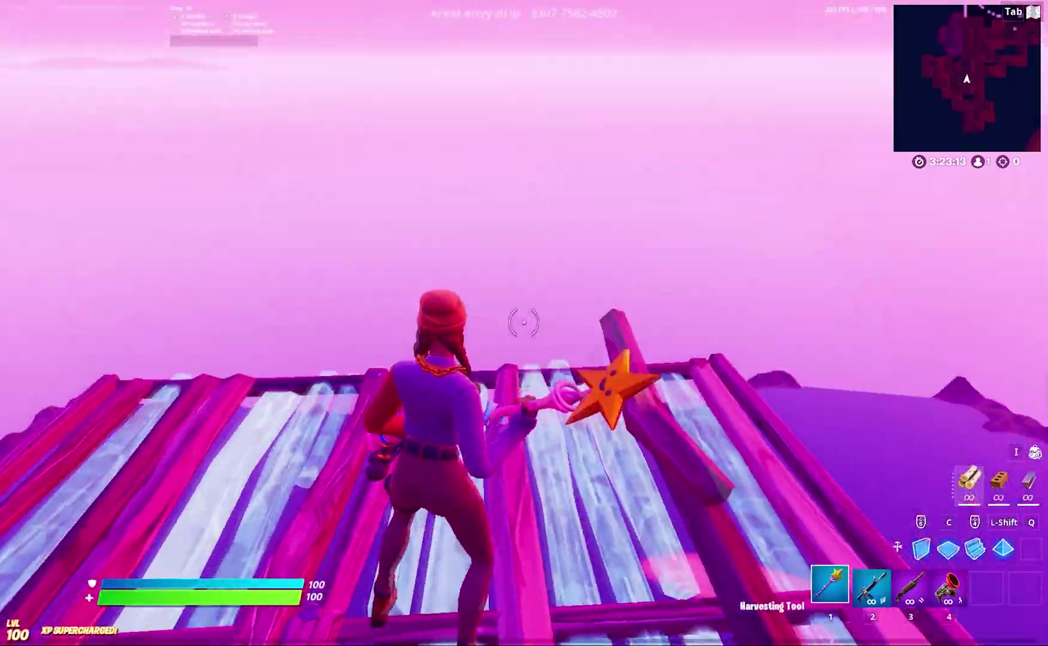
pyautogui.press('w')
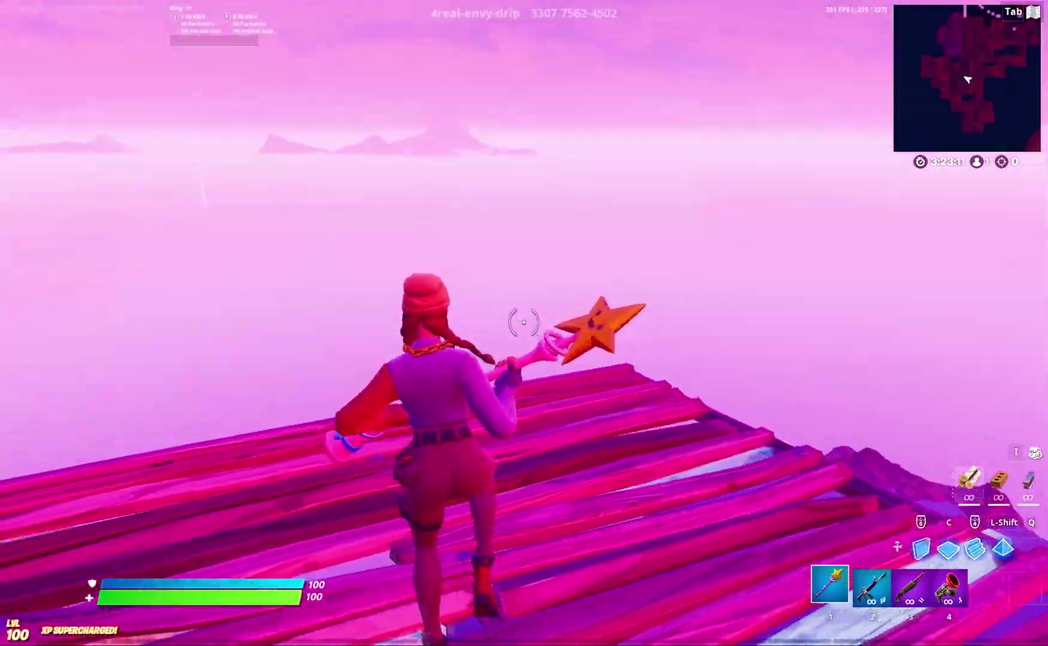
pyautogui.click(524, 322)
pyautogui.press('1')
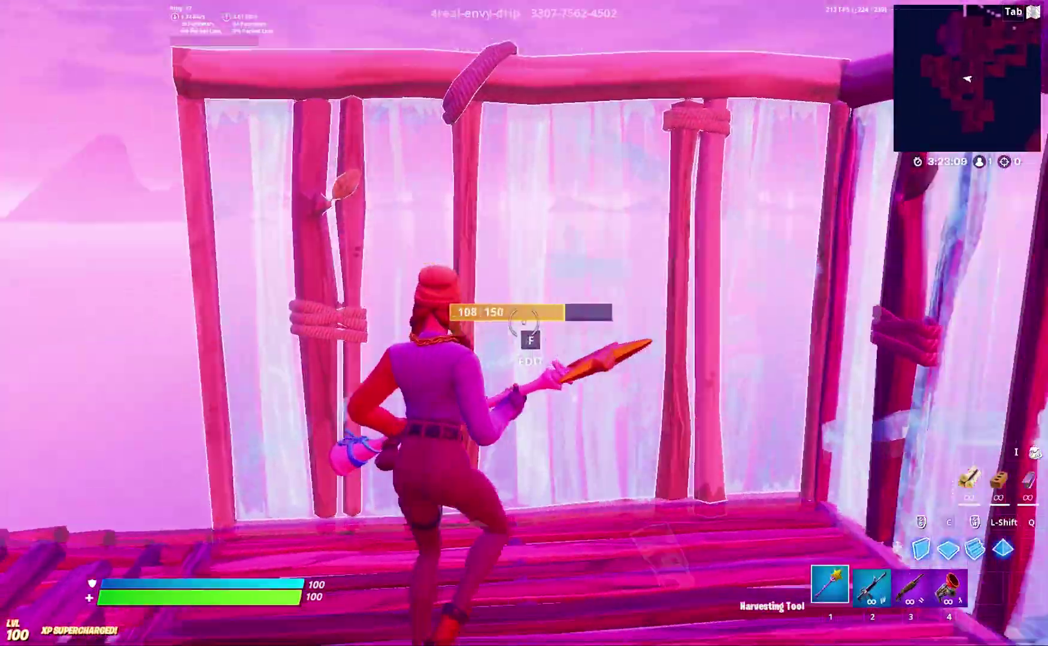
# Minimize Fortnite to return to ExitLag and reposition its window on the desktop.
pyautogui.press('Escape')
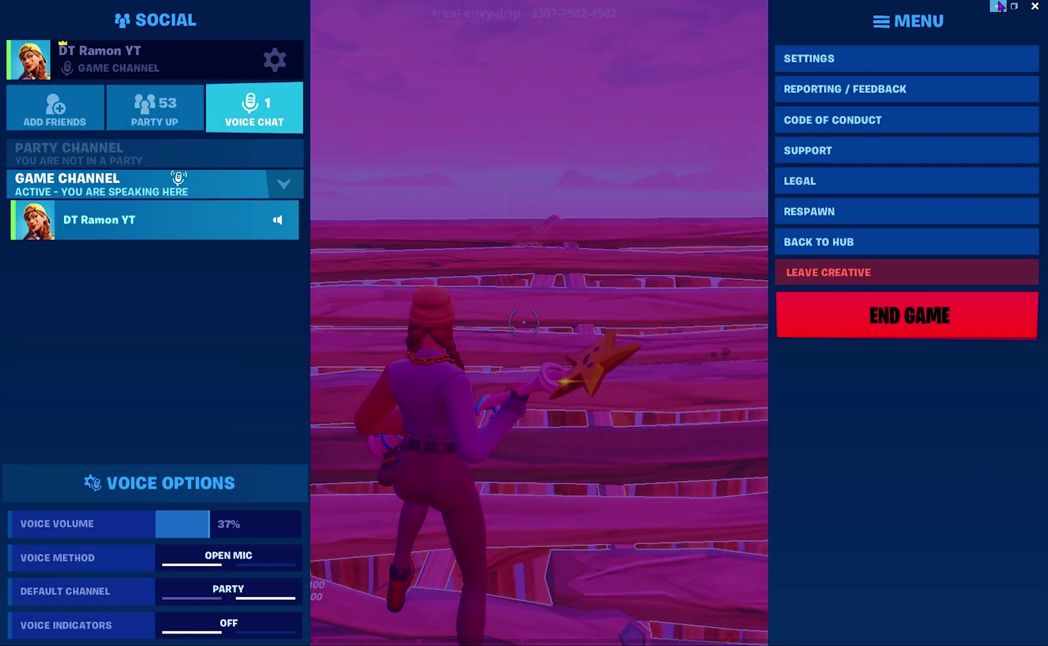
pyautogui.click(997, 6)
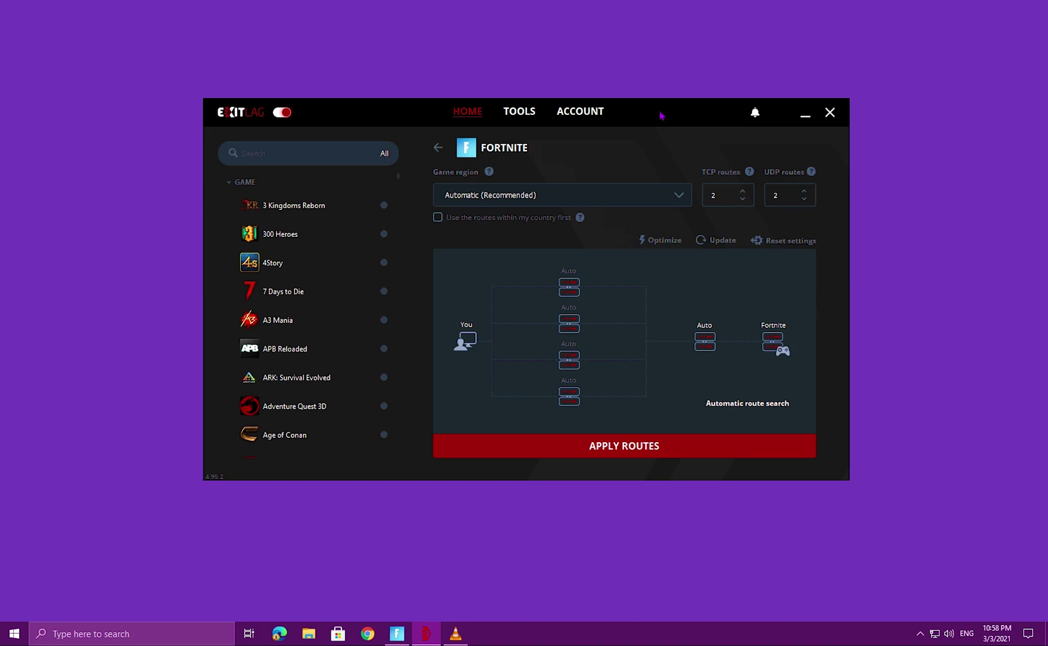
pyautogui.moveTo(653, 112); pyautogui.dragTo(611, 132)
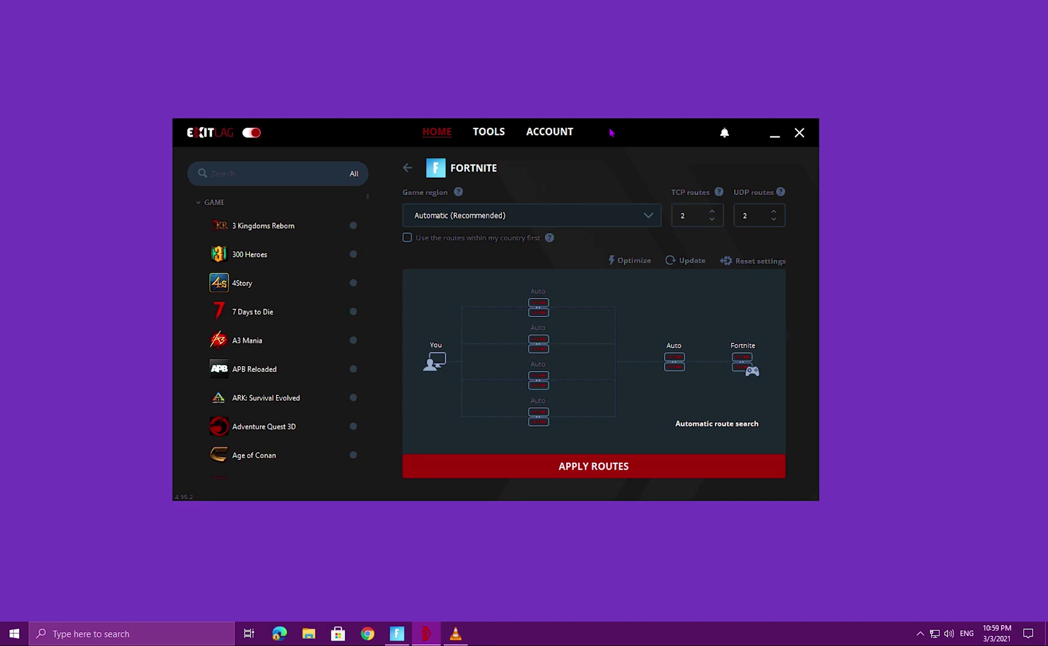
pyautogui.moveTo(618, 122); pyautogui.dragTo(686, 107)
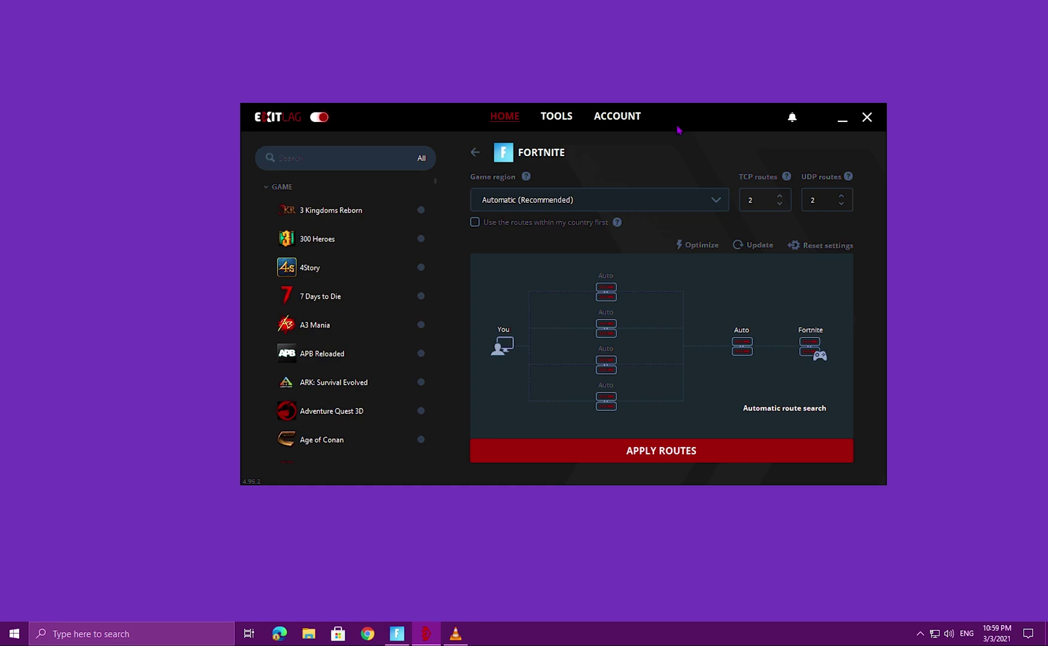